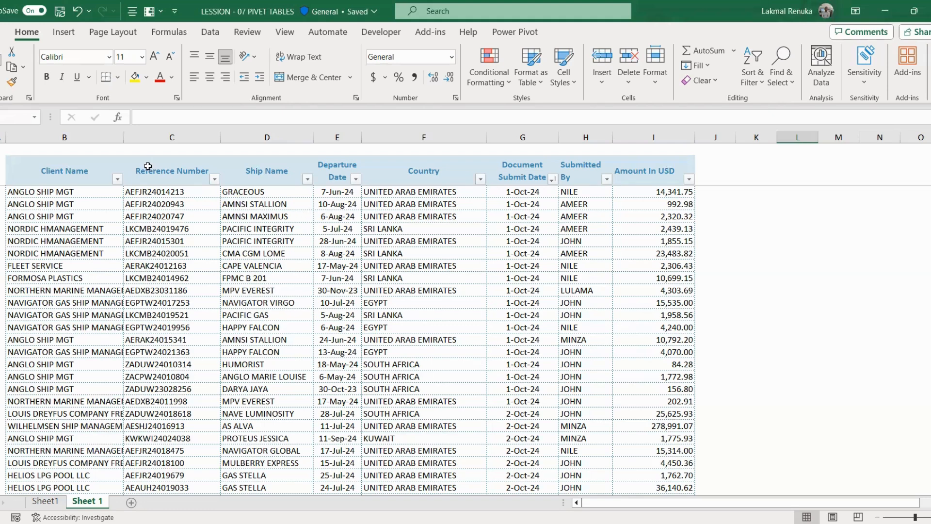
# Step: Select the shipping table from its column headings down to the last record
pyautogui.moveTo(57, 172); pyautogui.dragTo(655, 179)
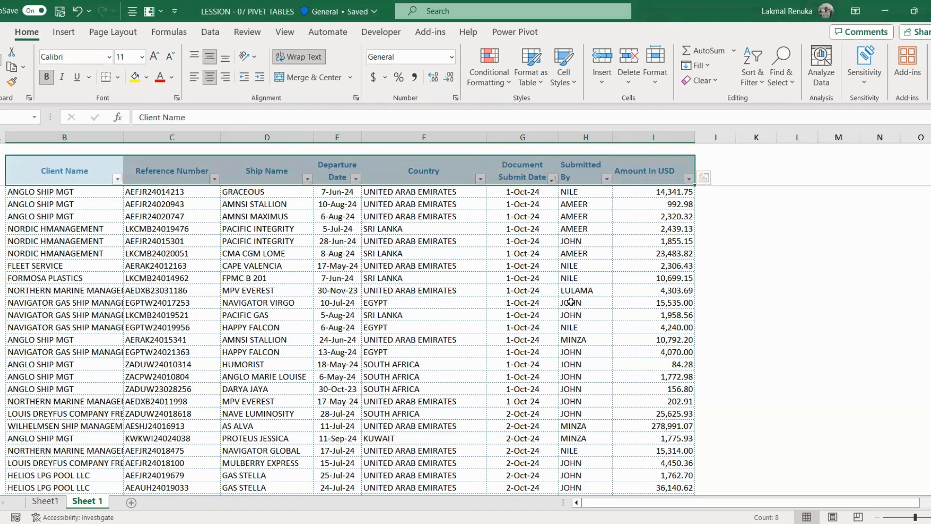
pyautogui.hotkey('ctrl', 'shift', 'Down')
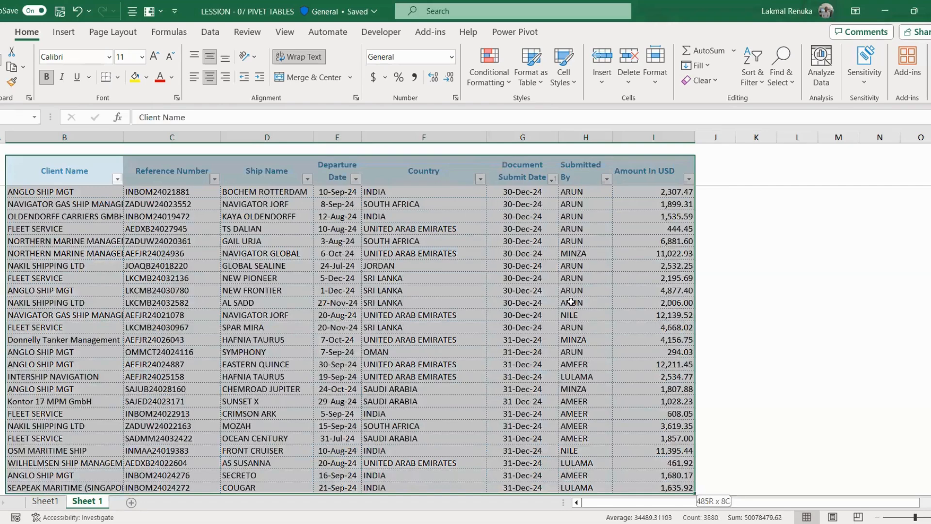
pyautogui.scroll(12, 571, 302)
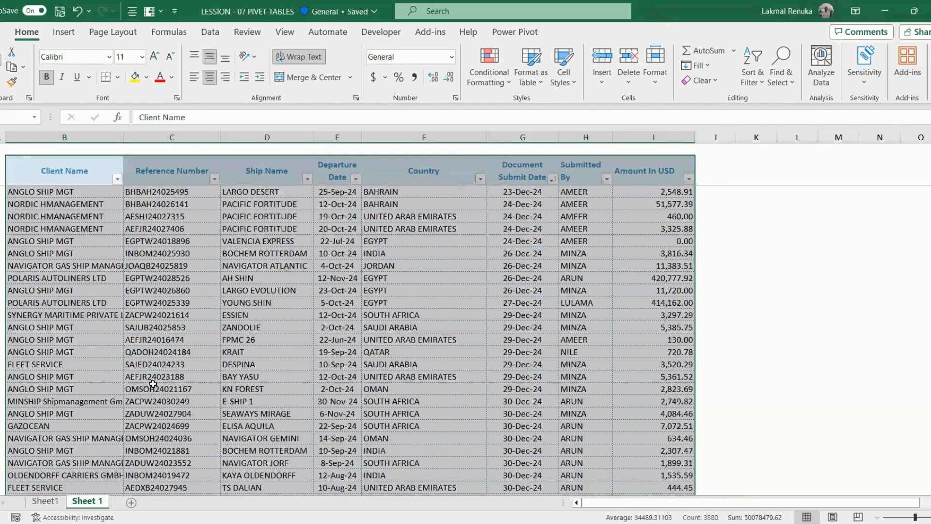
pyautogui.scroll(15, 914, 415)
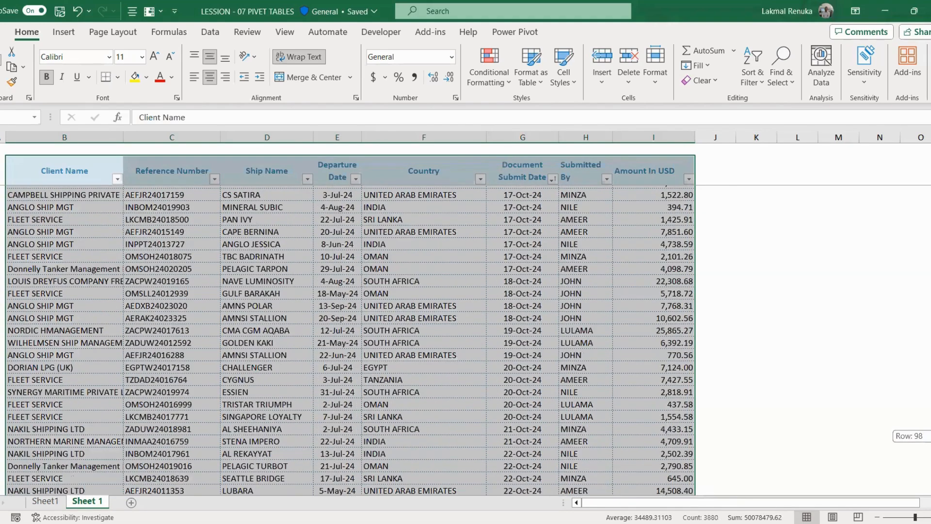
pyautogui.scroll(20, 197, 161)
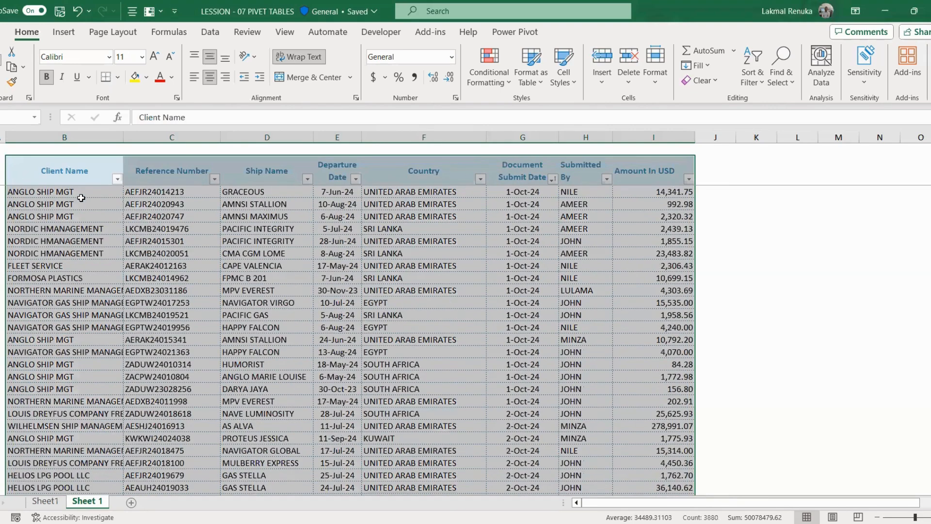
# Step: Clear the selection and point out the Ship Name, Country, Submit Date, Submitted By and Amount columns
pyautogui.click(184, 217)
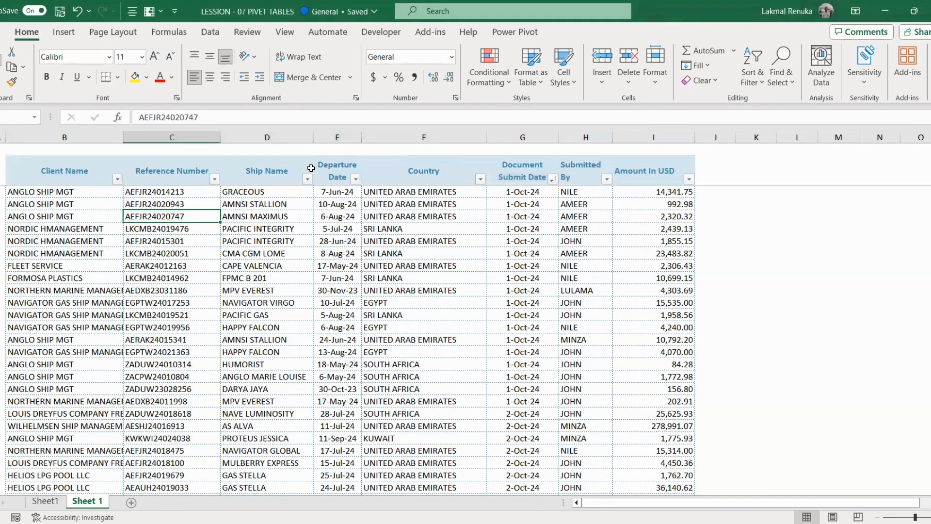
pyautogui.click(280, 172)
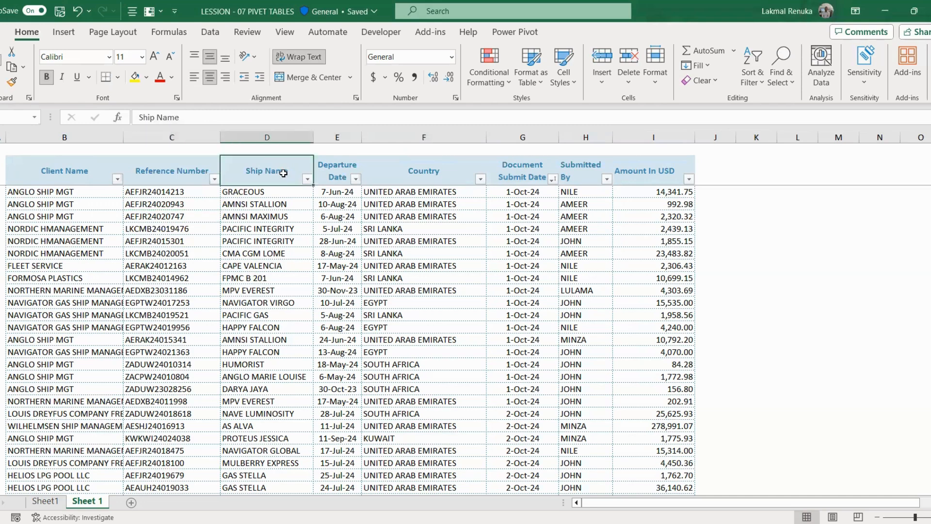
pyautogui.click(422, 170)
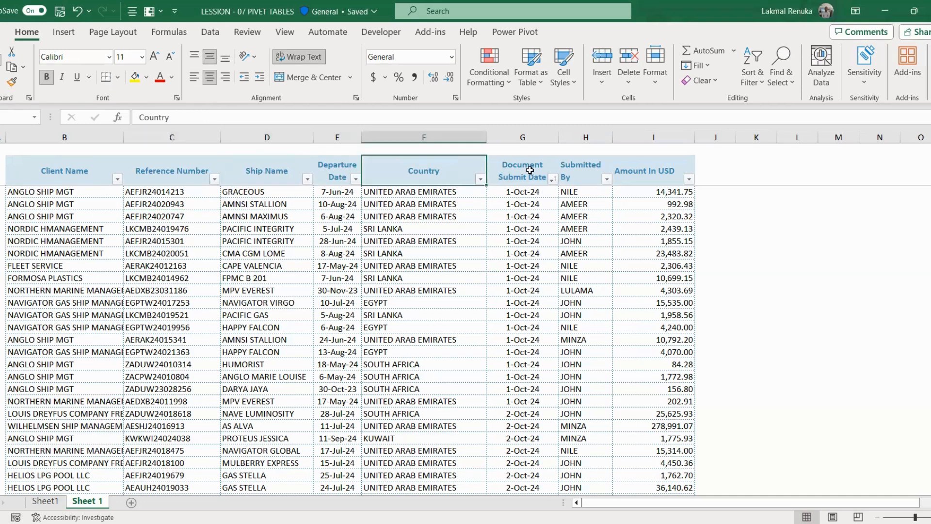
pyautogui.click(531, 172)
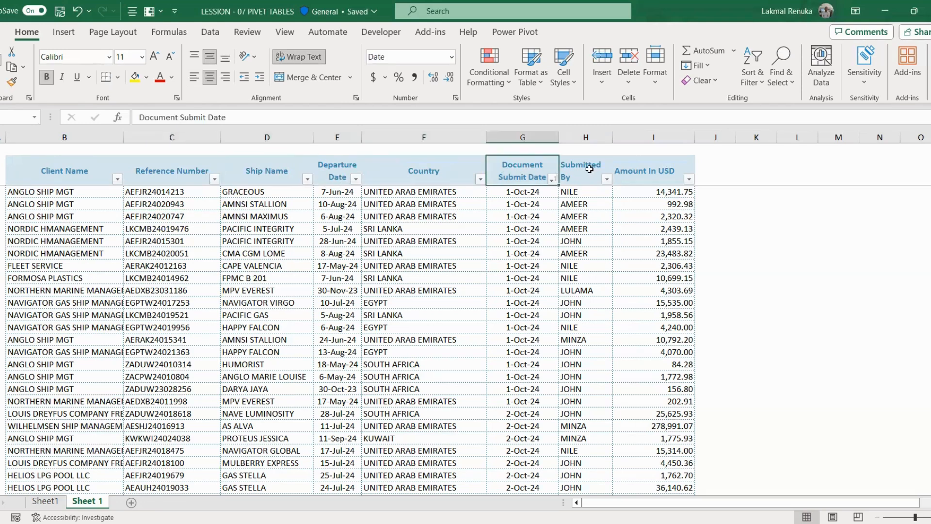
pyautogui.click(605, 171)
pyautogui.click(659, 178)
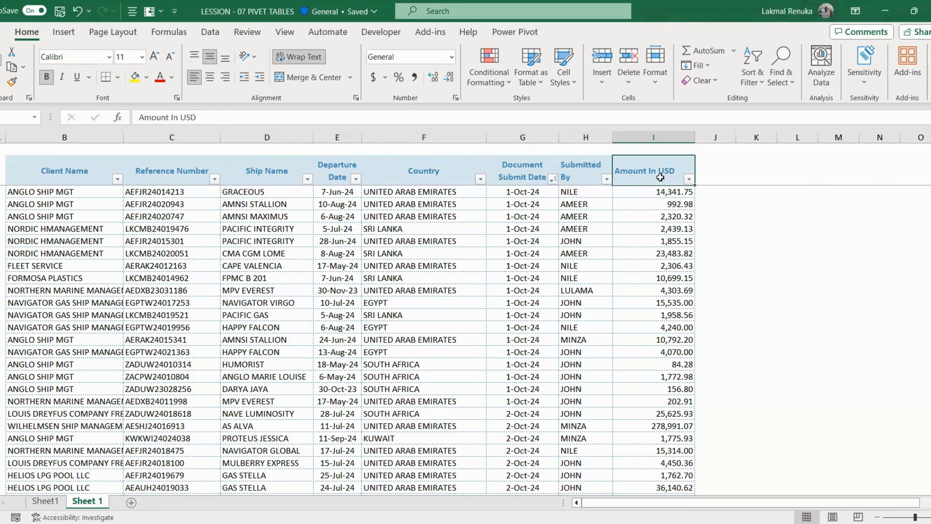
# Step: Reselect the whole table from the Client Name header through the last row
pyautogui.click(51, 172)
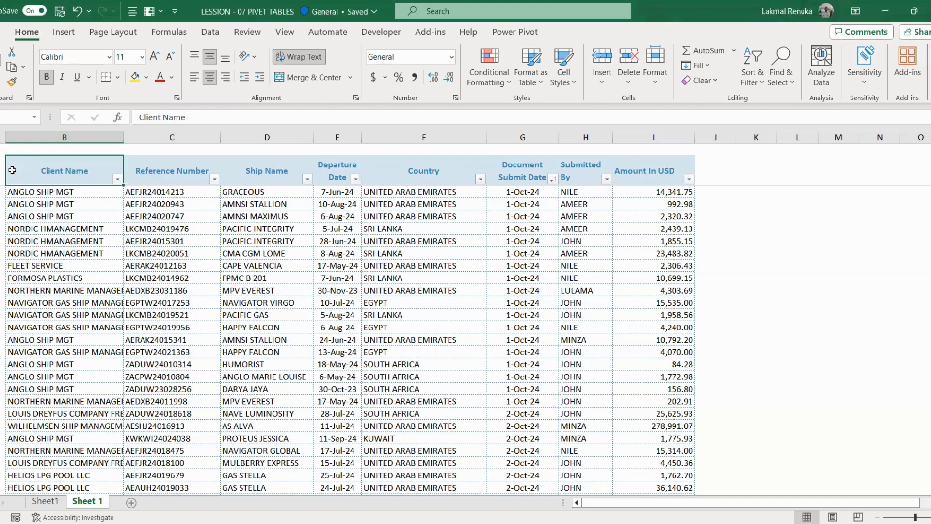
pyautogui.hotkey('shift', 'Right')
pyautogui.hotkey('shift', 'Right')
pyautogui.hotkey('shift', 'Right')
pyautogui.hotkey('shift', 'Right')
pyautogui.hotkey('shift', 'Right')
pyautogui.hotkey('shift', 'Right')
pyautogui.hotkey('shift', 'Right')
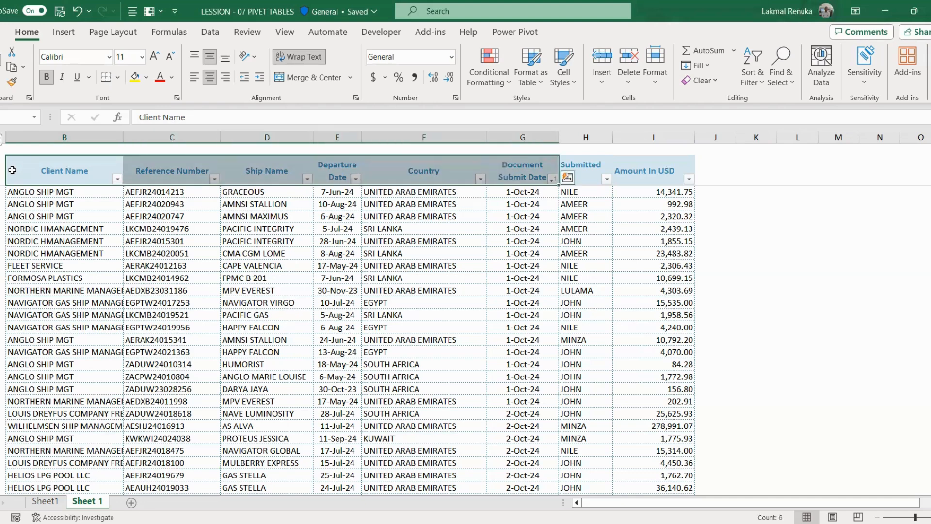
pyautogui.hotkey('ctrl', 'shift', 'Down')
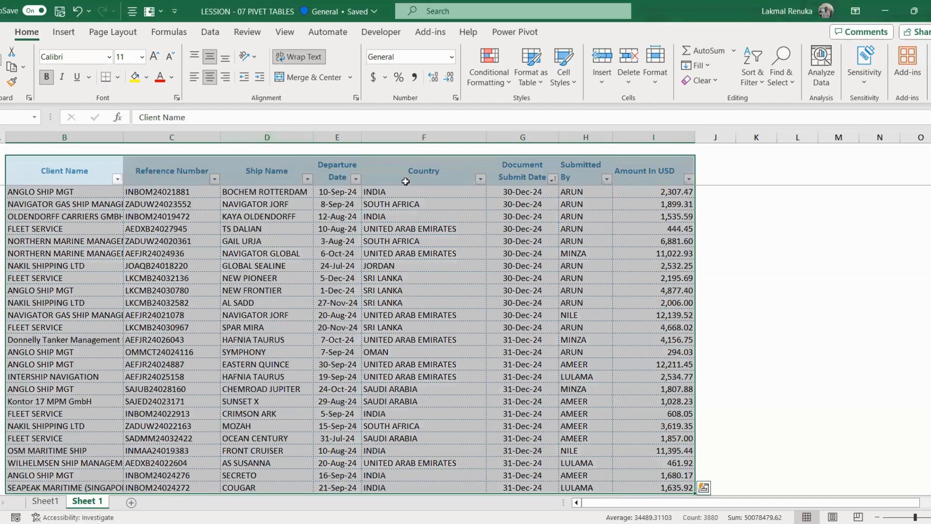
pyautogui.scroll(5, 321, 294)
pyautogui.scroll(15, 321, 294)
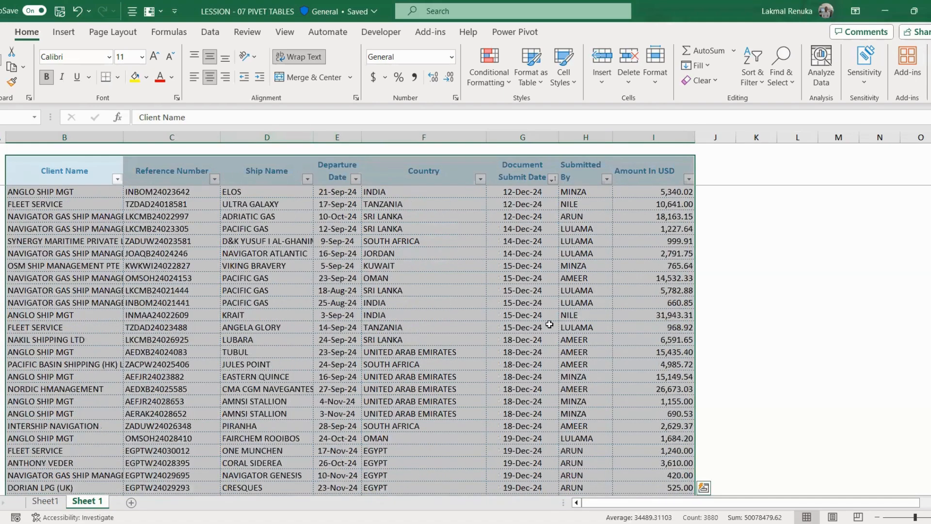
pyautogui.scroll(15, 322, 294)
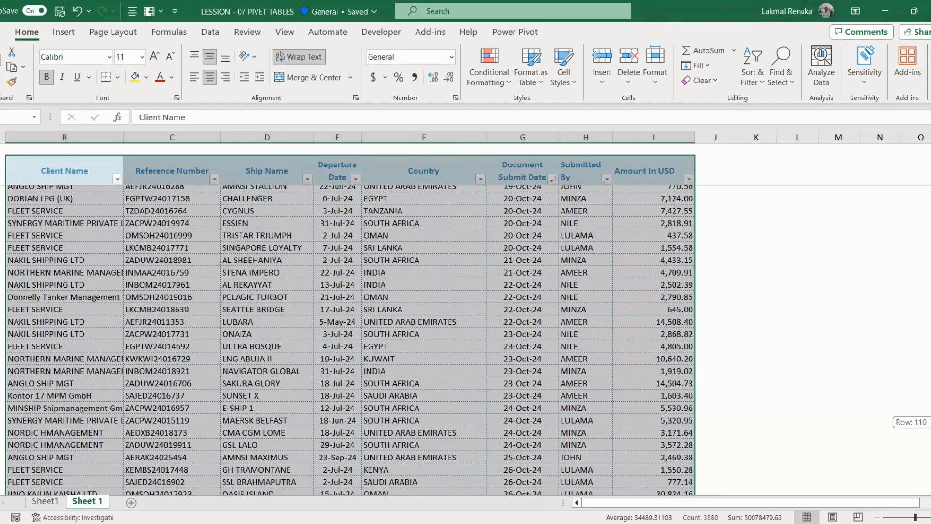
pyautogui.click(67, 35)
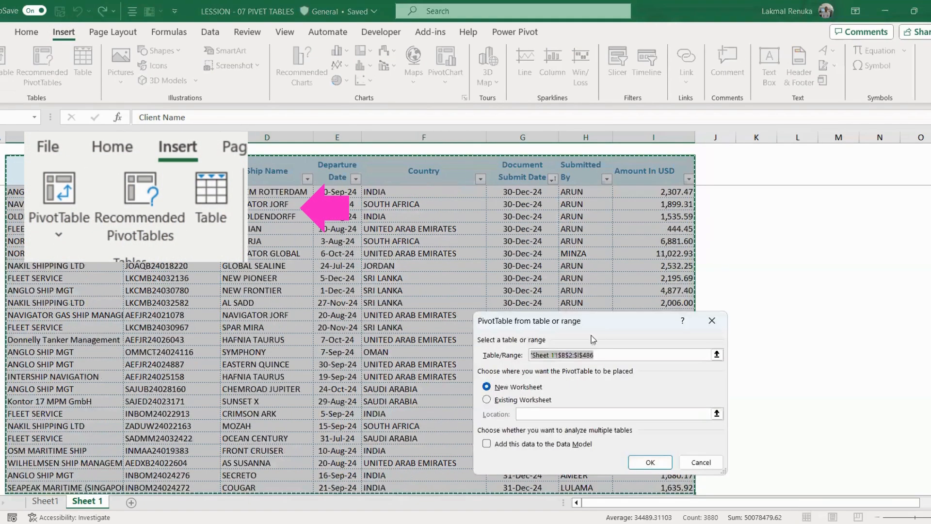
# Step: Create the pivot table on a new worksheet from range 'Sheet 1'!$B$2:$I$486
pyautogui.moveTo(601, 323); pyautogui.dragTo(534, 187)
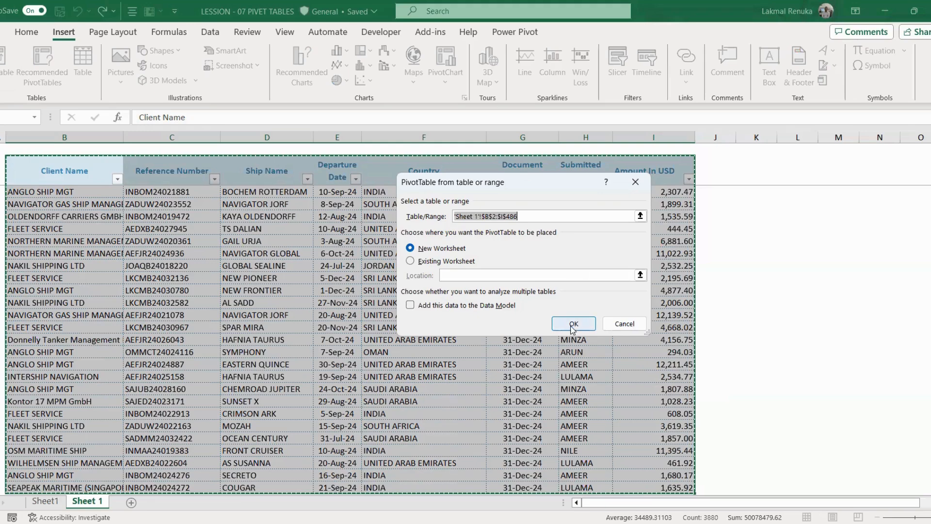
pyautogui.click(573, 325)
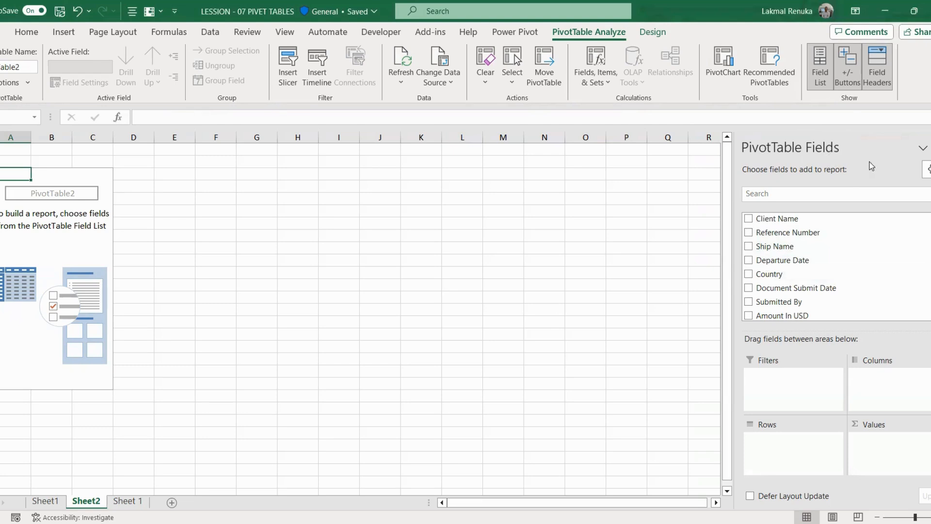
pyautogui.scroll(-1, 871, 303)
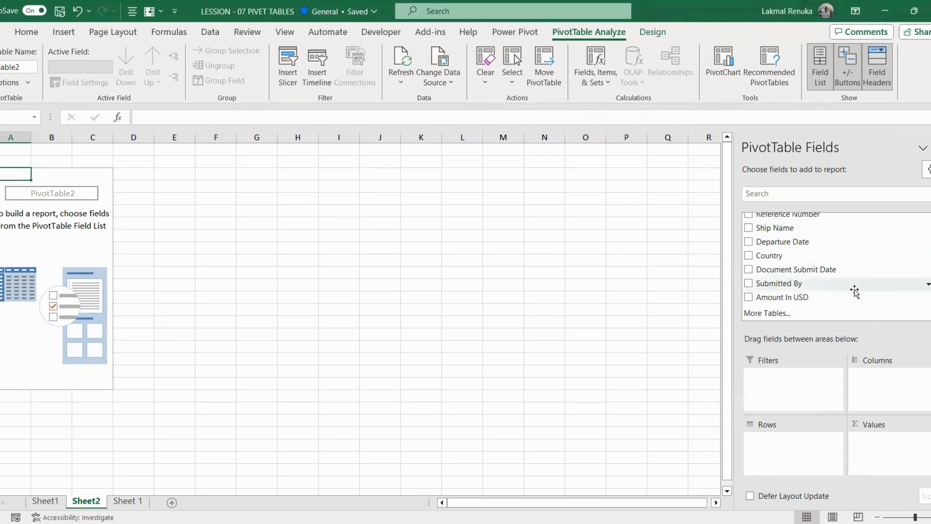
pyautogui.scroll(1, 843, 293)
pyautogui.scroll(-1, 786, 241)
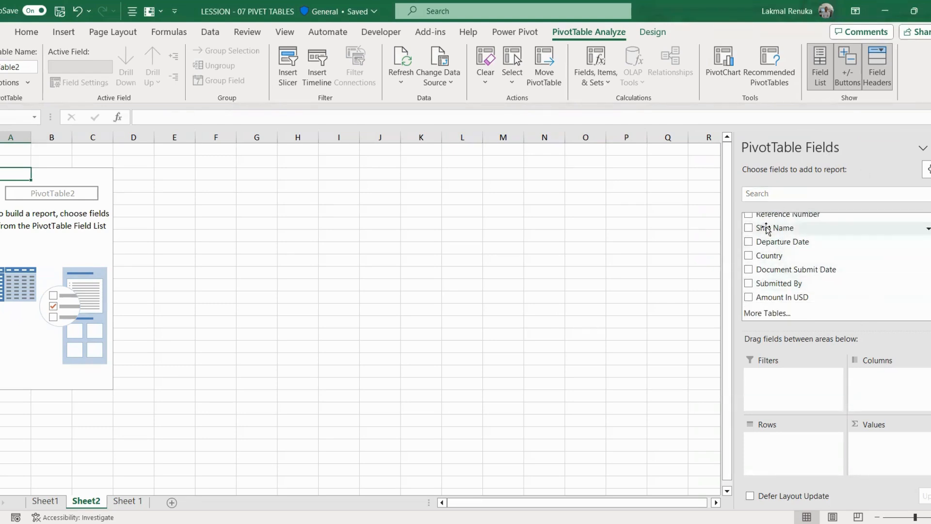
pyautogui.scroll(1, 837, 262)
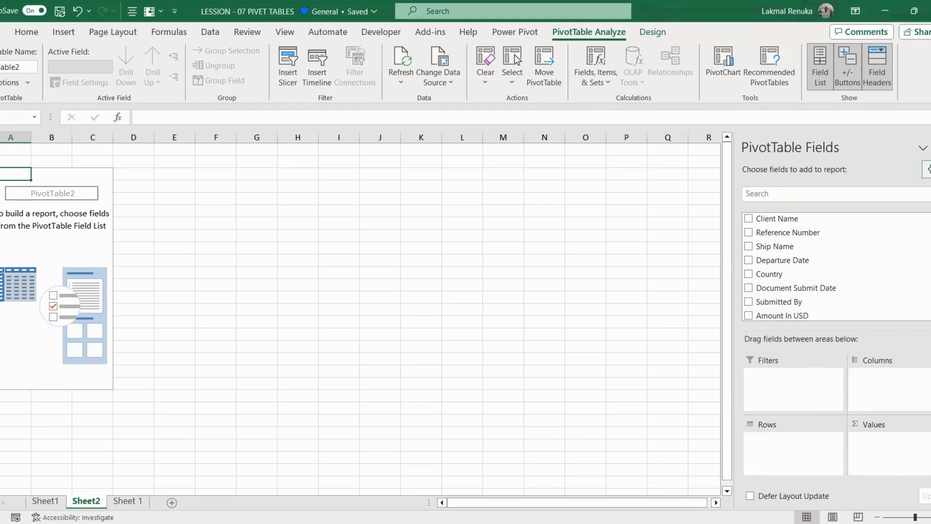
pyautogui.click(927, 168)
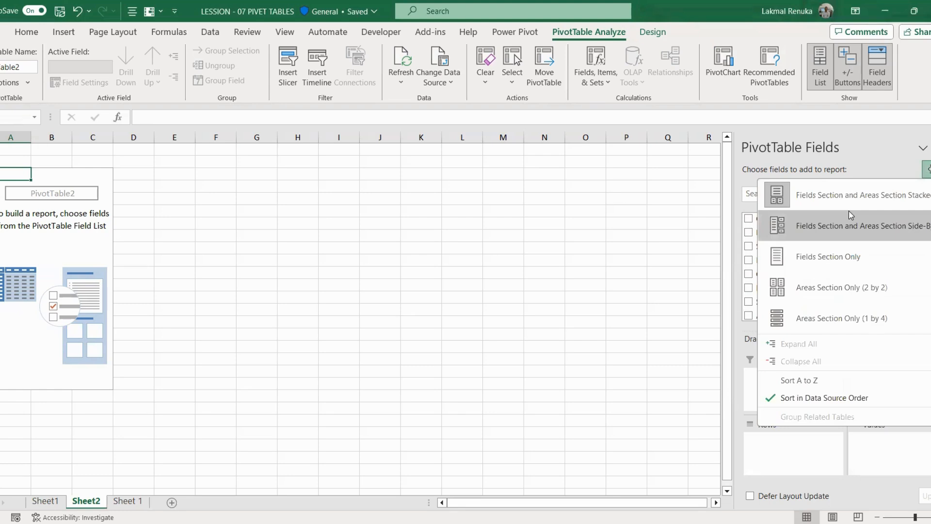
pyautogui.click(814, 227)
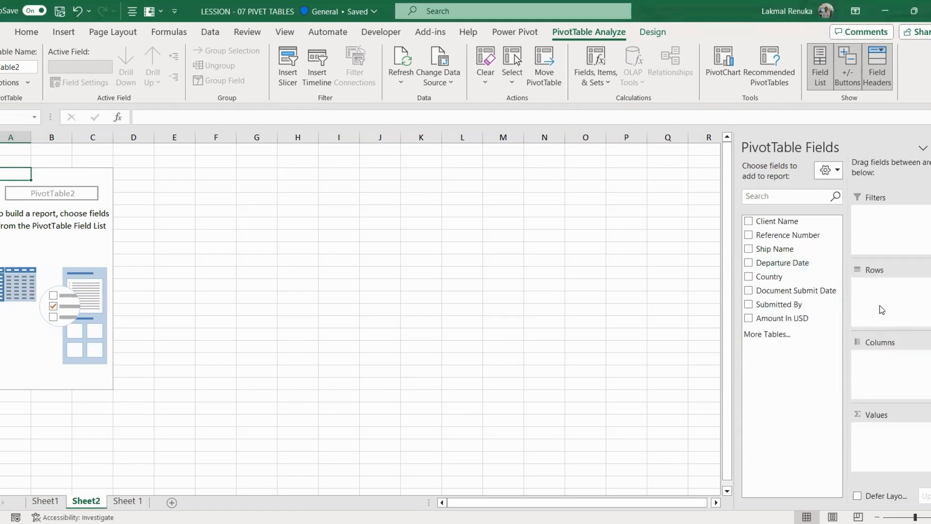
pyautogui.click(837, 171)
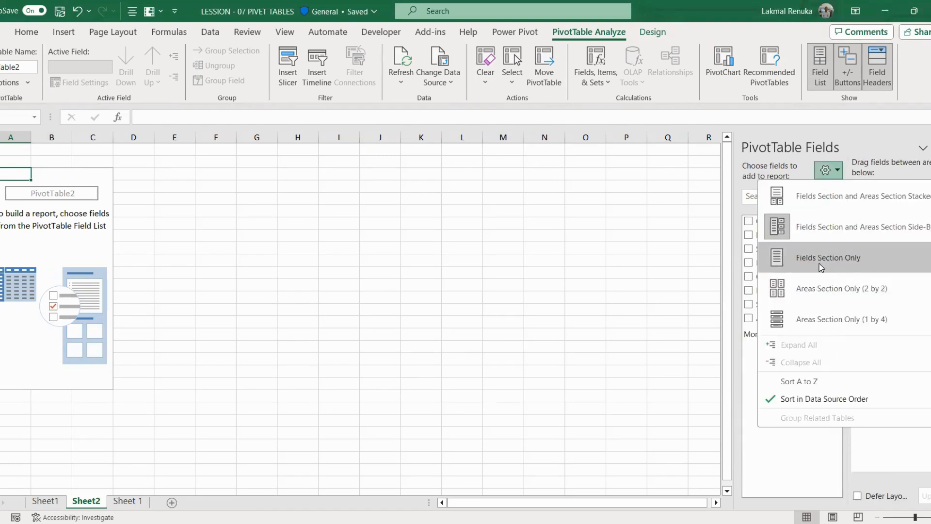
pyautogui.click(805, 288)
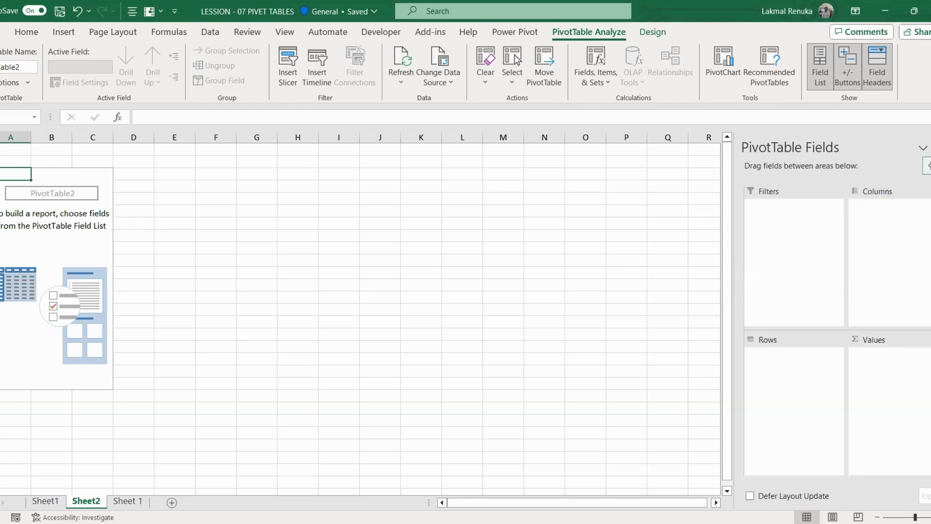
pyautogui.click(927, 165)
pyautogui.click(844, 191)
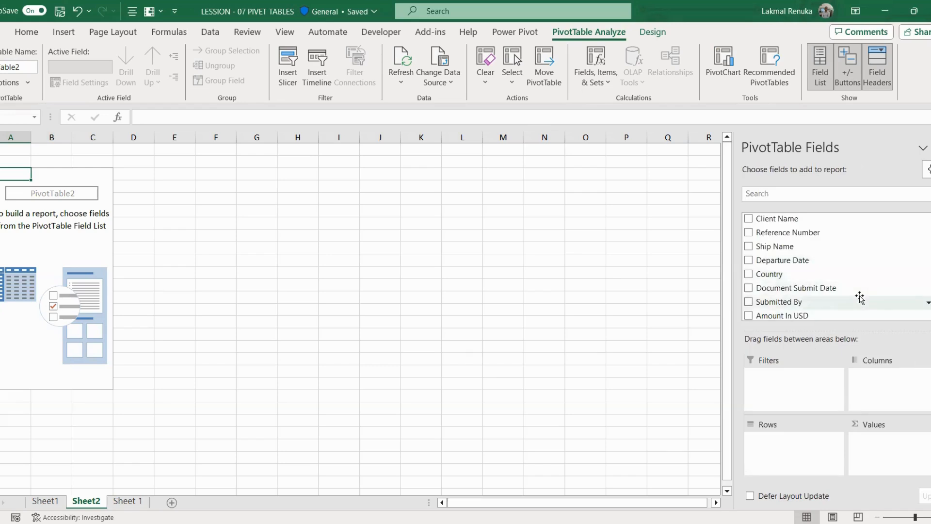
pyautogui.scroll(-1, 859, 296)
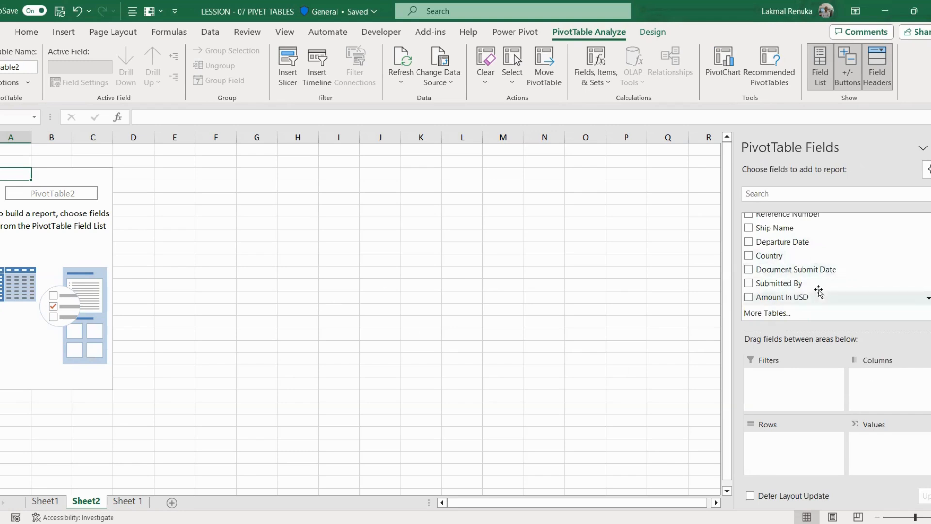
pyautogui.click(749, 284)
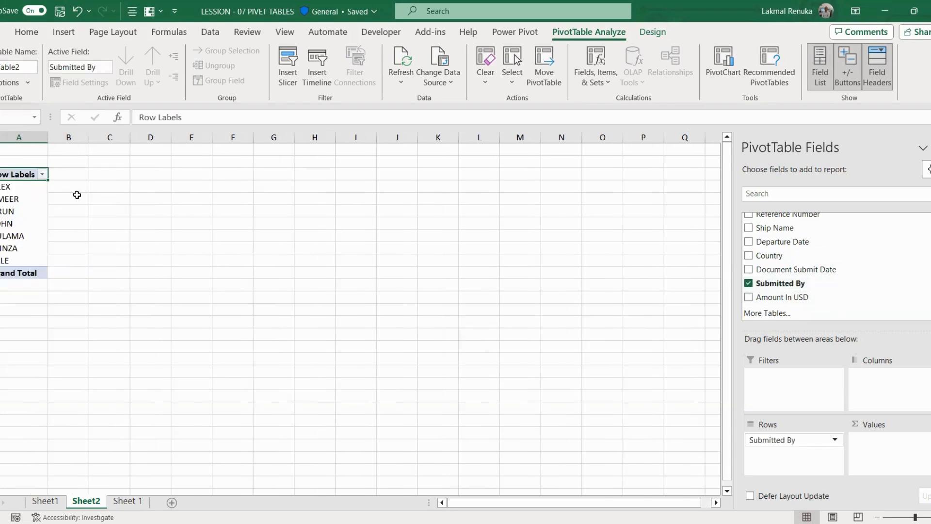
# Step: Add a count of Reference Number to the pivot values and centre the counts in column B
pyautogui.scroll(2, 829, 280)
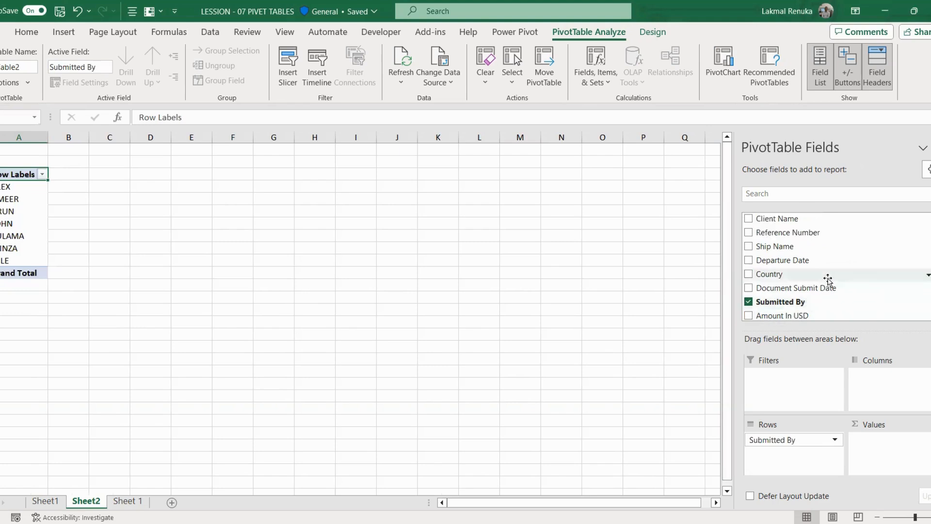
pyautogui.scroll(-1, 815, 272)
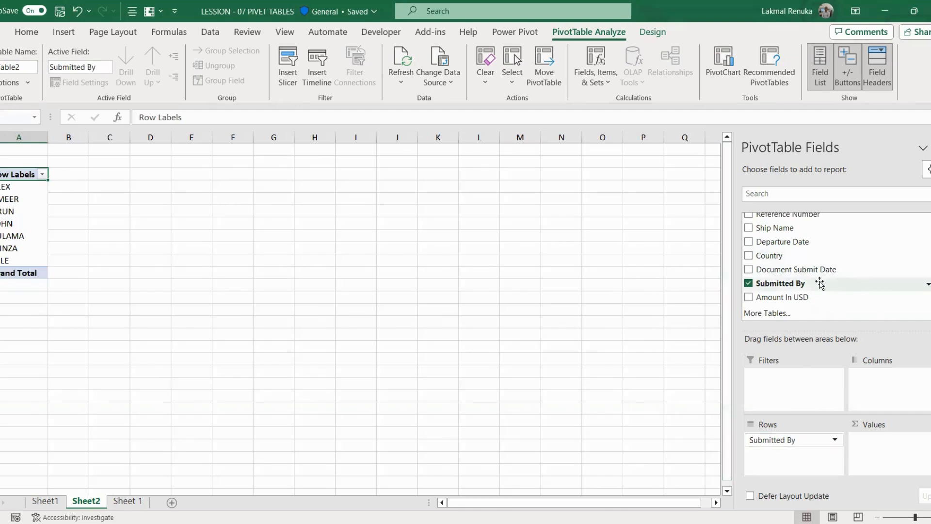
pyautogui.scroll(1, 818, 283)
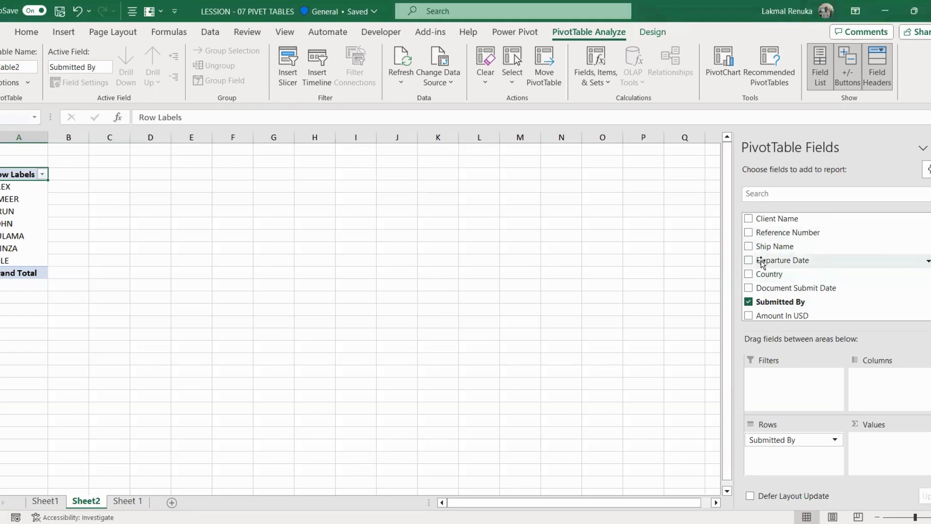
pyautogui.click(749, 234)
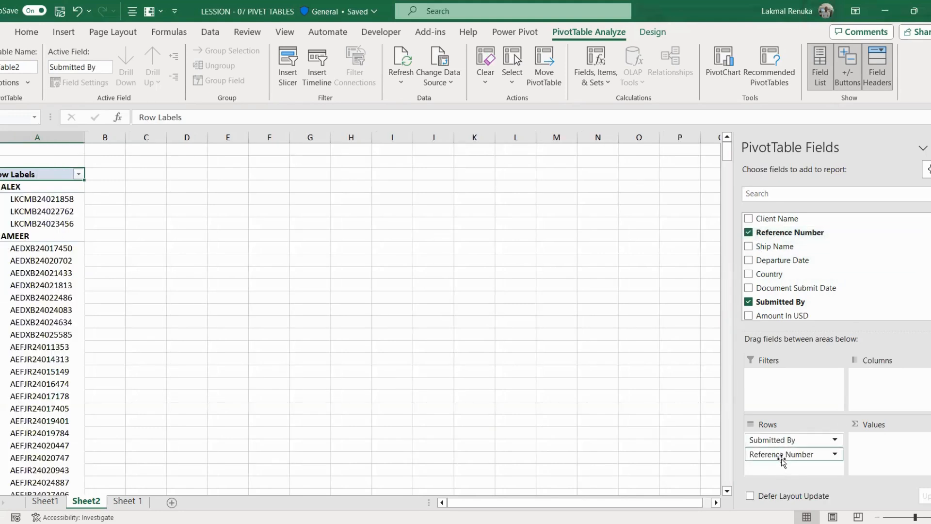
pyautogui.moveTo(784, 456); pyautogui.dragTo(887, 454)
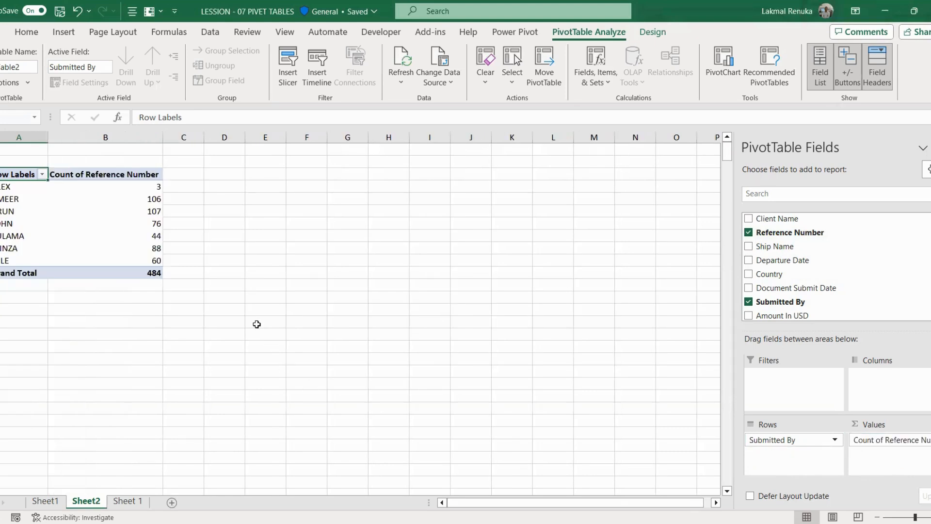
pyautogui.click(145, 138)
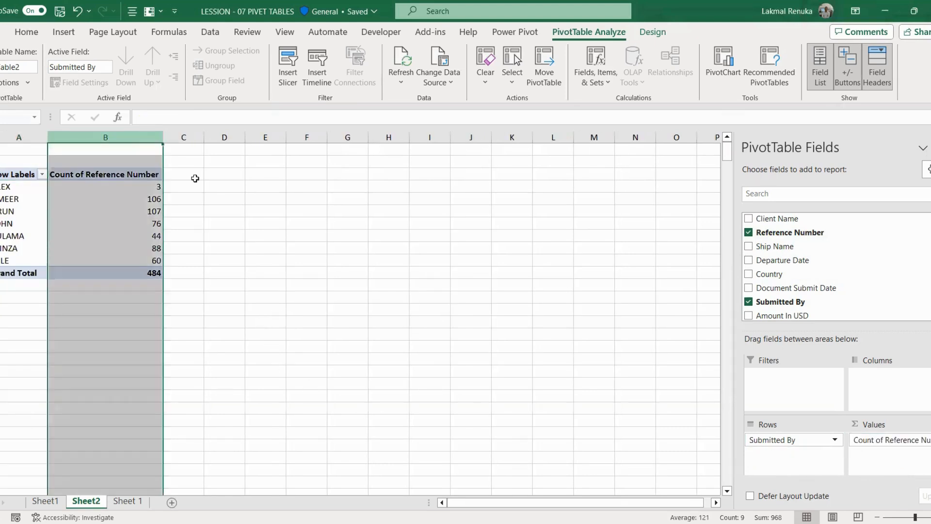
pyautogui.click(210, 77)
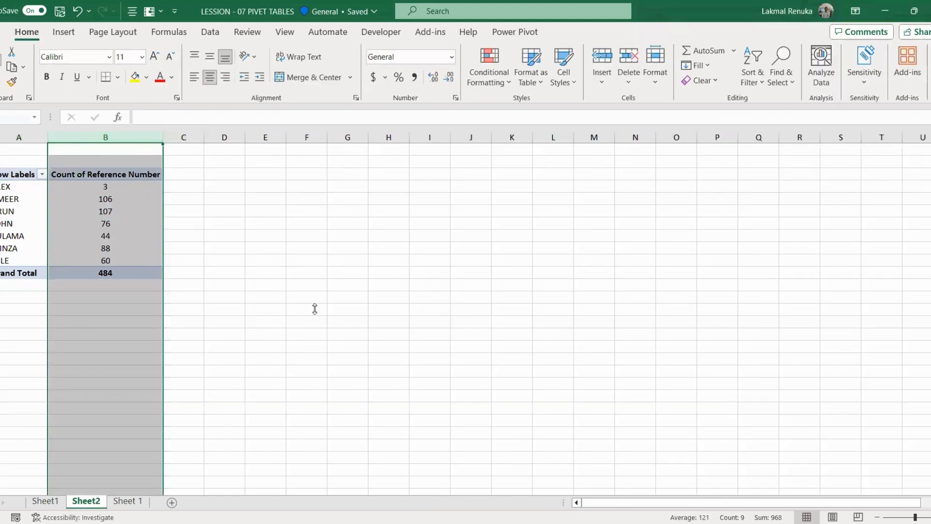
# Step: Add the sum of Amount In USD and apply Comma Style to column C
pyautogui.moveTo(314, 307); pyautogui.dragTo(229, 305)
pyautogui.click(12, 173)
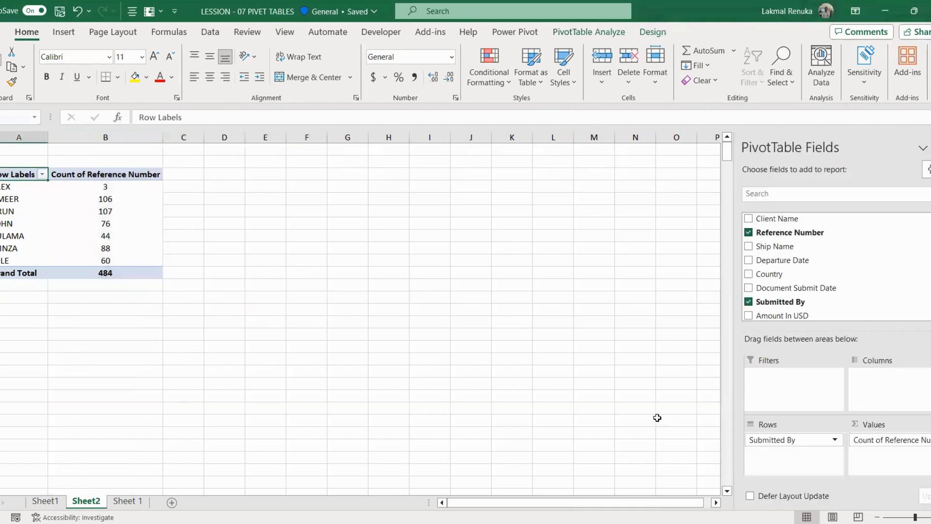
pyautogui.scroll(-2, 807, 274)
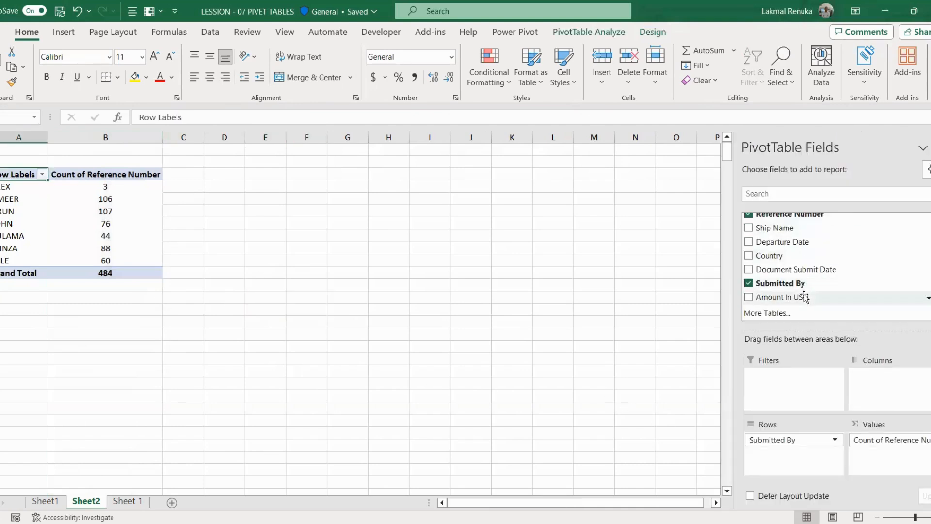
pyautogui.click(748, 297)
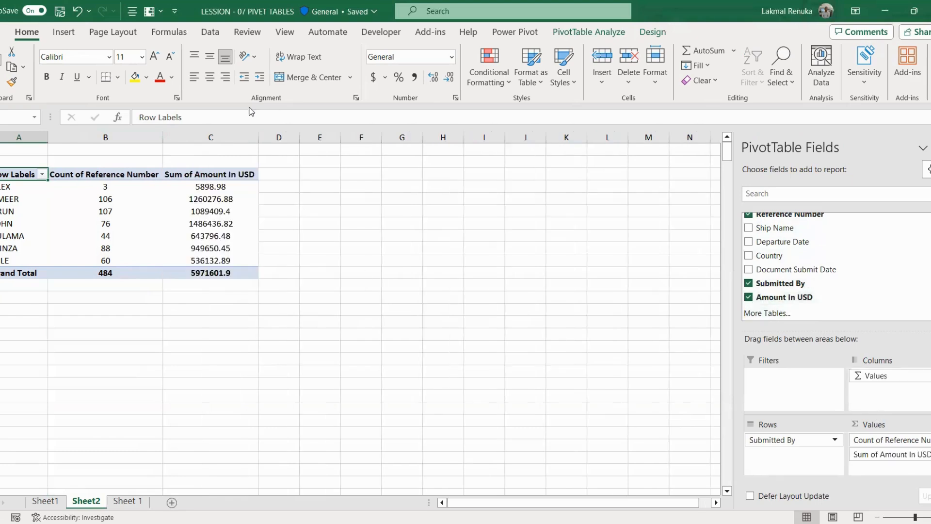
pyautogui.click(235, 137)
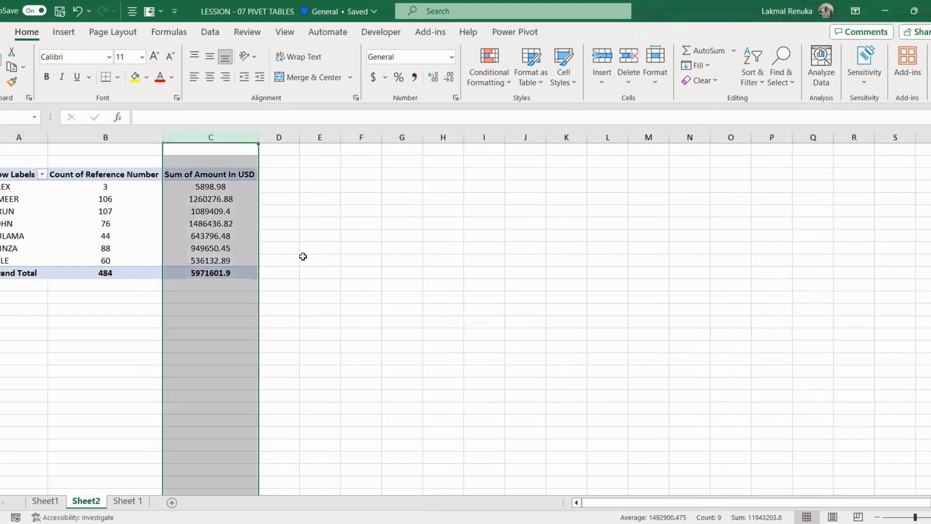
pyautogui.click(415, 77)
pyautogui.click(405, 418)
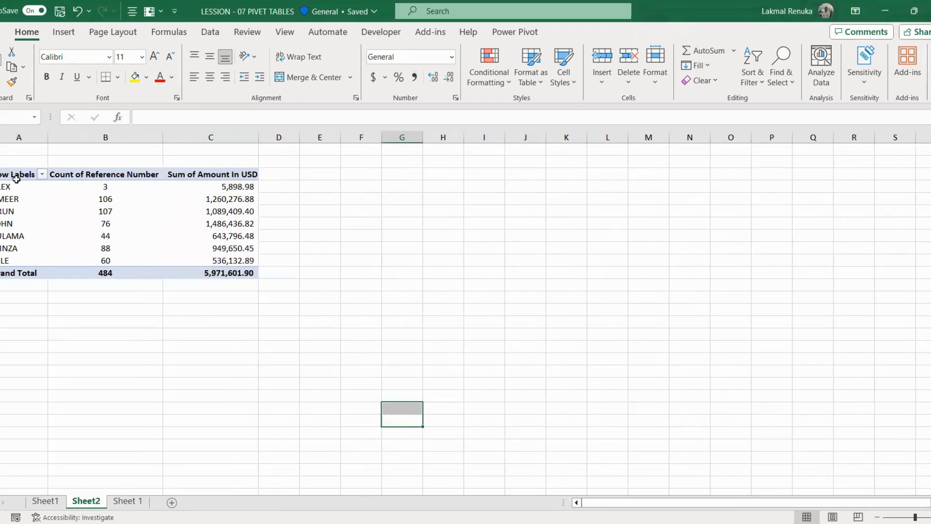
pyautogui.moveTo(14, 176); pyautogui.dragTo(200, 187)
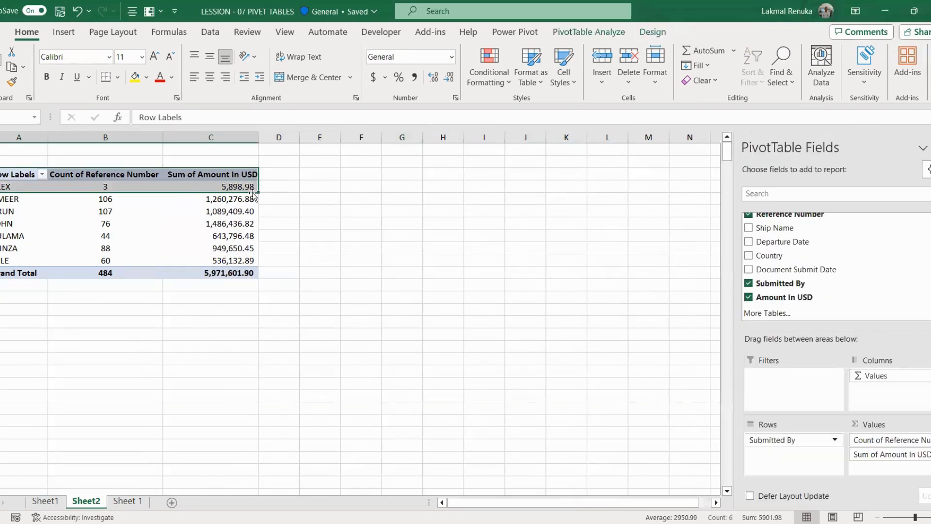
pyautogui.click(393, 208)
# Step: Copy the pivot from Row Labels through Grand Total and paste it a few rows below
pyautogui.click(19, 173)
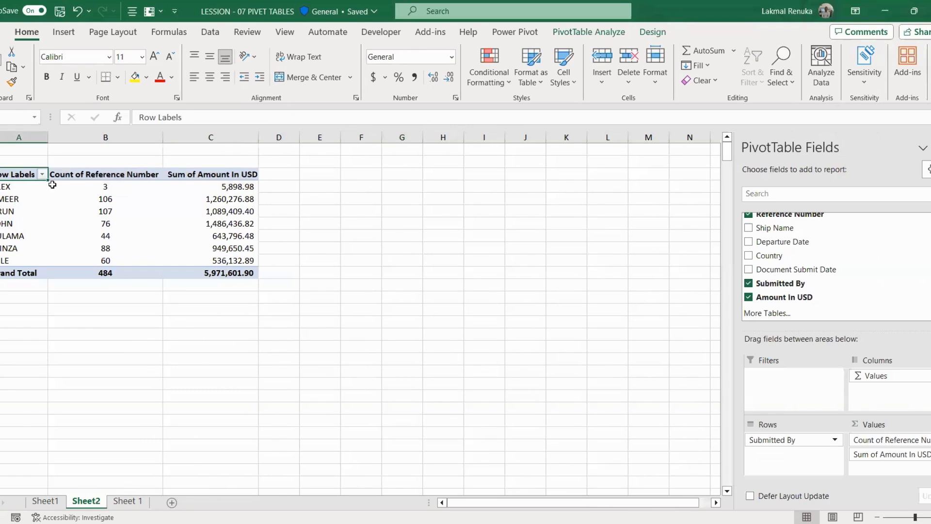
pyautogui.hotkey('shift', 'Right')
pyautogui.hotkey('shift', 'Right')
pyautogui.hotkey('shift', 'Right')
pyautogui.hotkey('shift', 'Left')
pyautogui.hotkey('ctrl', 'shift', 'Down')
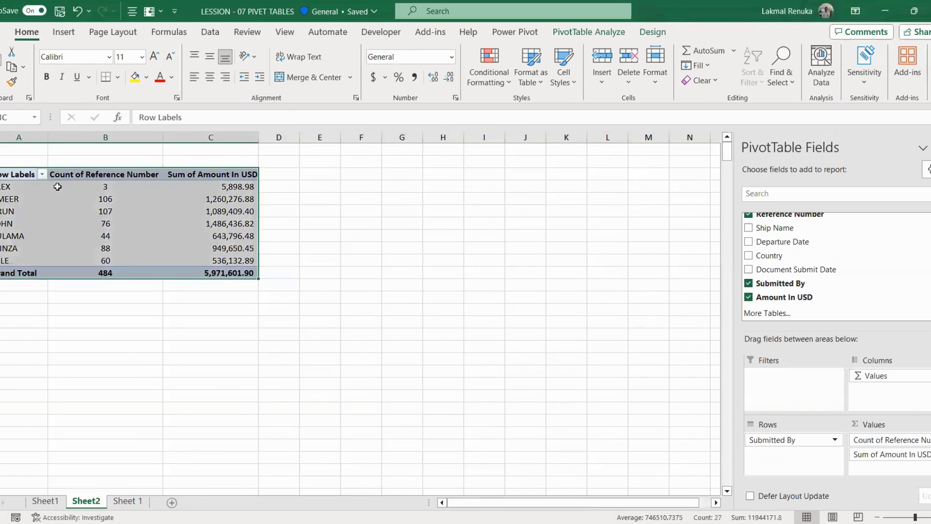
pyautogui.hotkey('ctrl', 'shift', 'Down')
pyautogui.hotkey('ctrl', 'shift', 'Up')
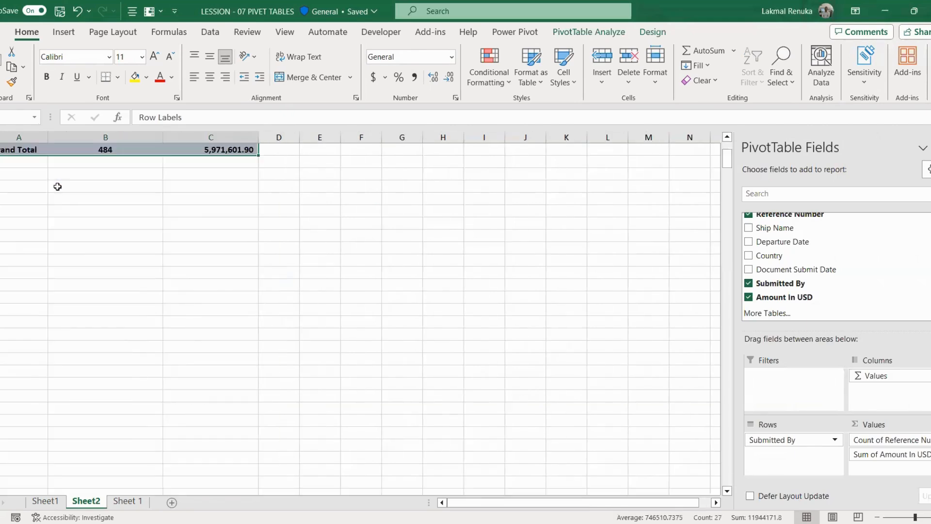
pyautogui.scroll(3, 192, 330)
pyautogui.hotkey('ctrl', 'c')
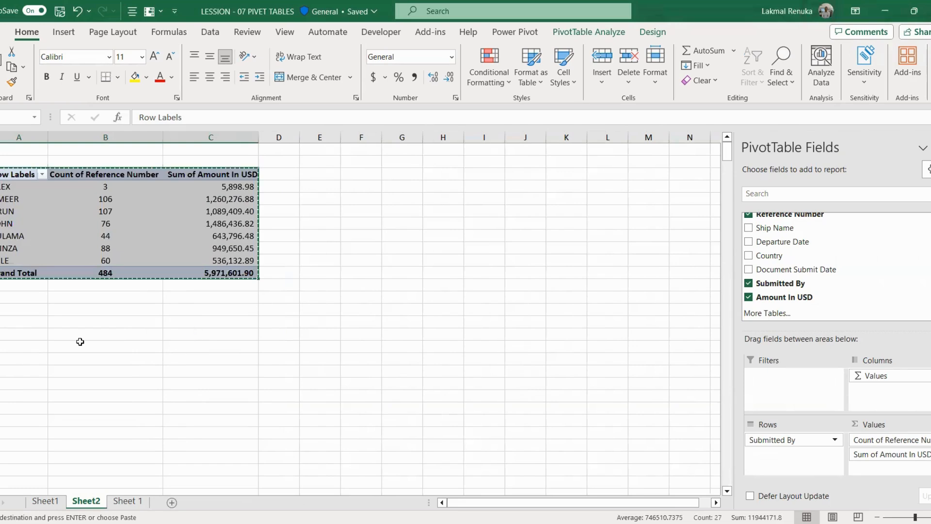
pyautogui.click(45, 326)
pyautogui.hotkey('ctrl', 'v')
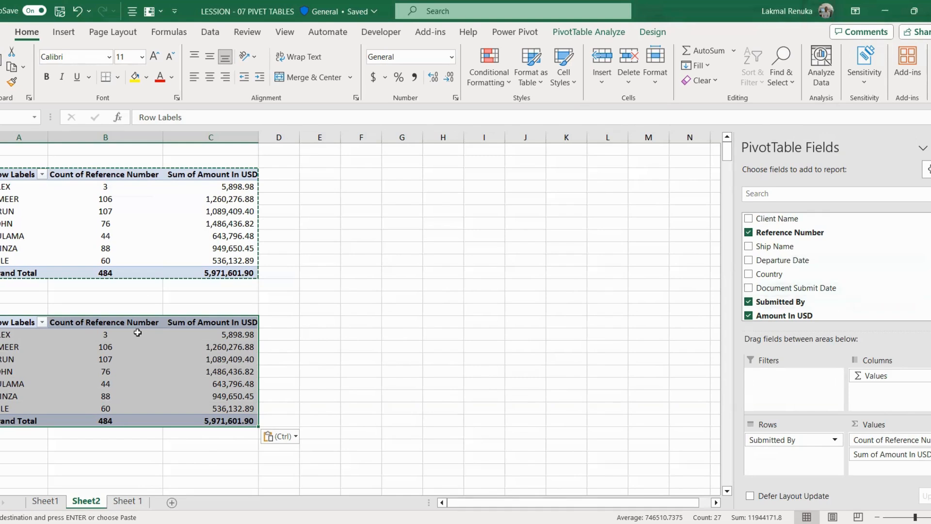
pyautogui.click(361, 334)
# Step: Remove the Amount In USD, Submitted By and Reference Number fields from the copied pivot
pyautogui.click(8, 335)
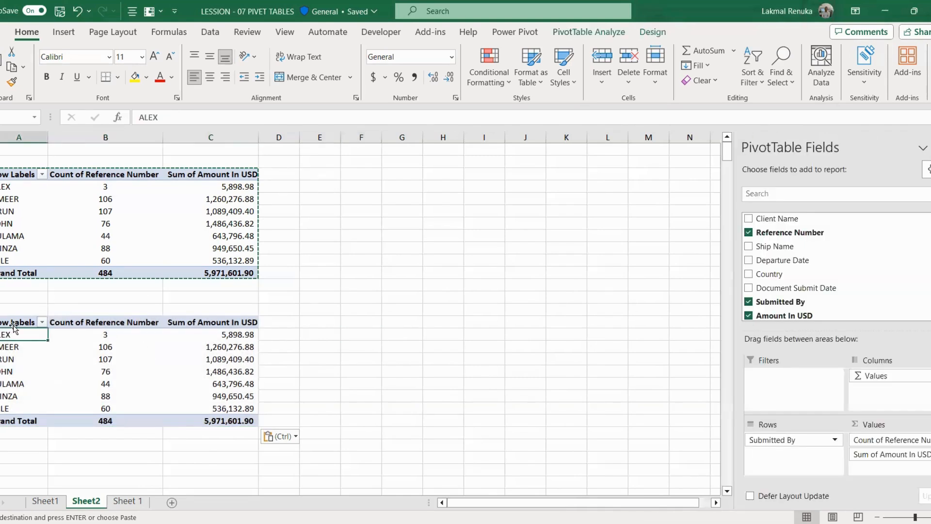
pyautogui.click(22, 322)
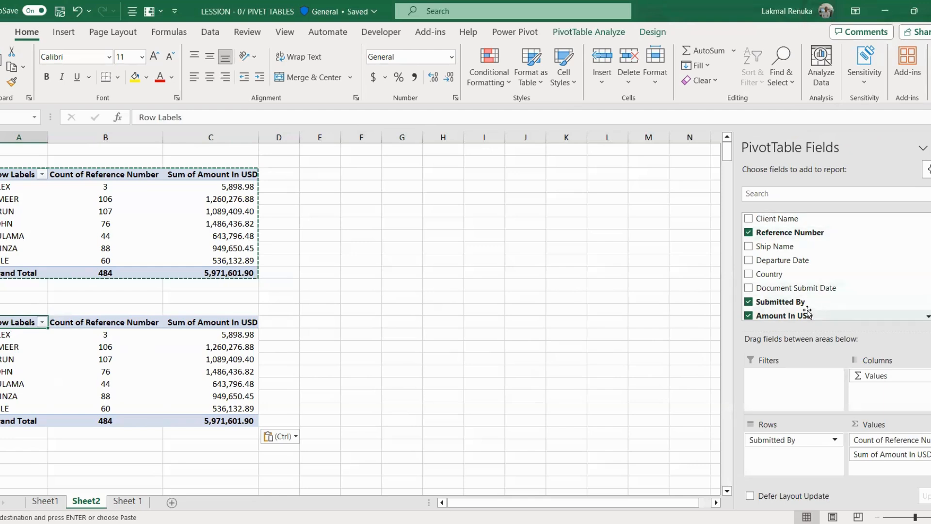
pyautogui.scroll(-1, 804, 306)
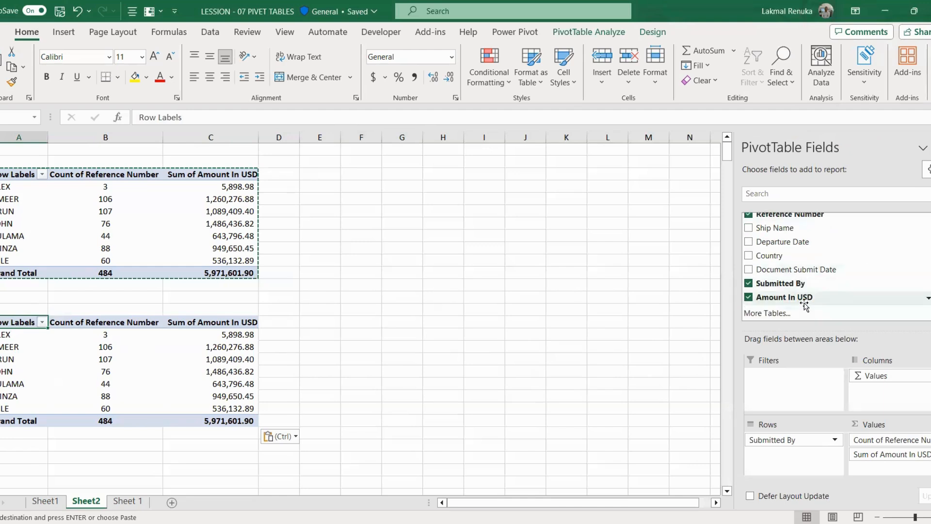
pyautogui.click(749, 296)
pyautogui.click(749, 283)
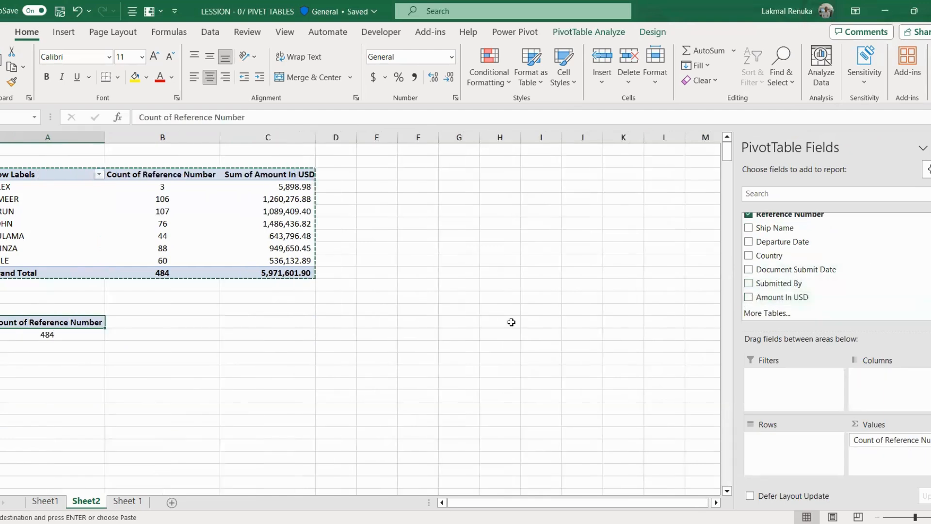
pyautogui.scroll(1, 750, 241)
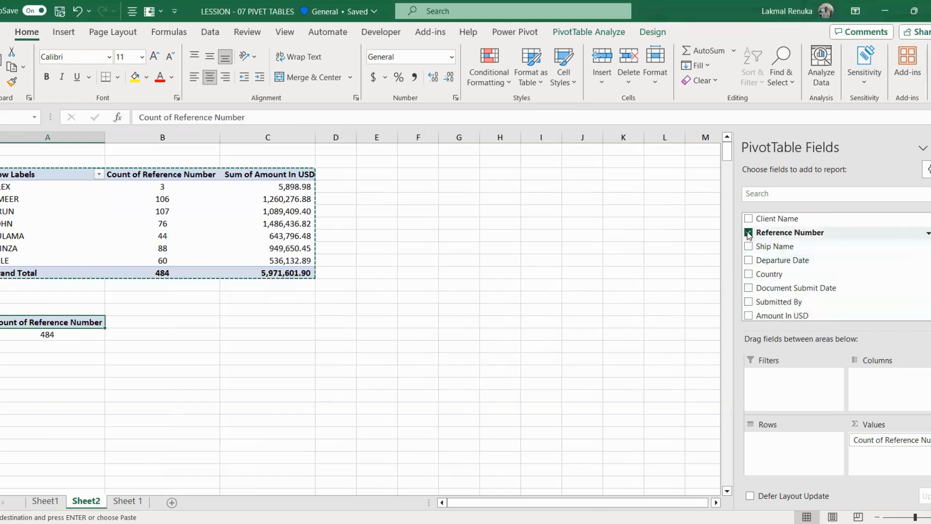
pyautogui.click(748, 232)
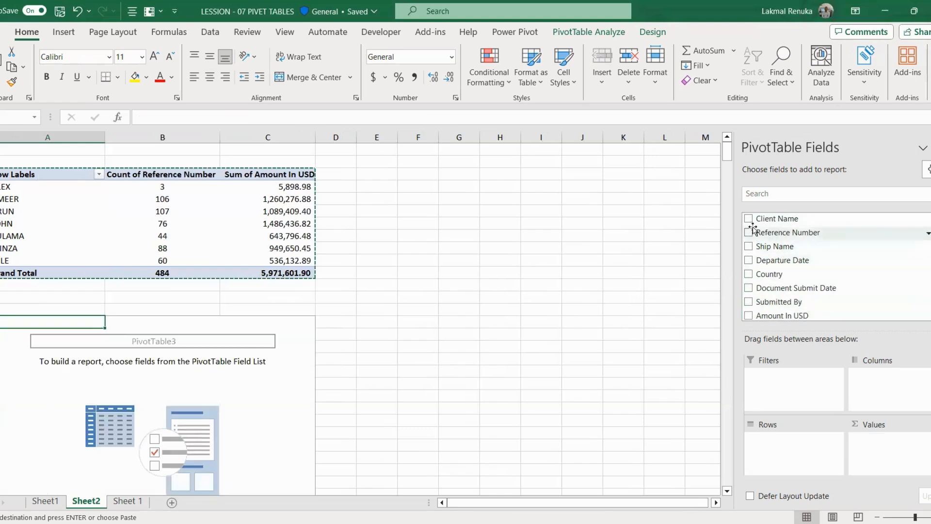
# Step: Rebuild the copy with Client Name rows and a count of Reference Number
pyautogui.click(749, 219)
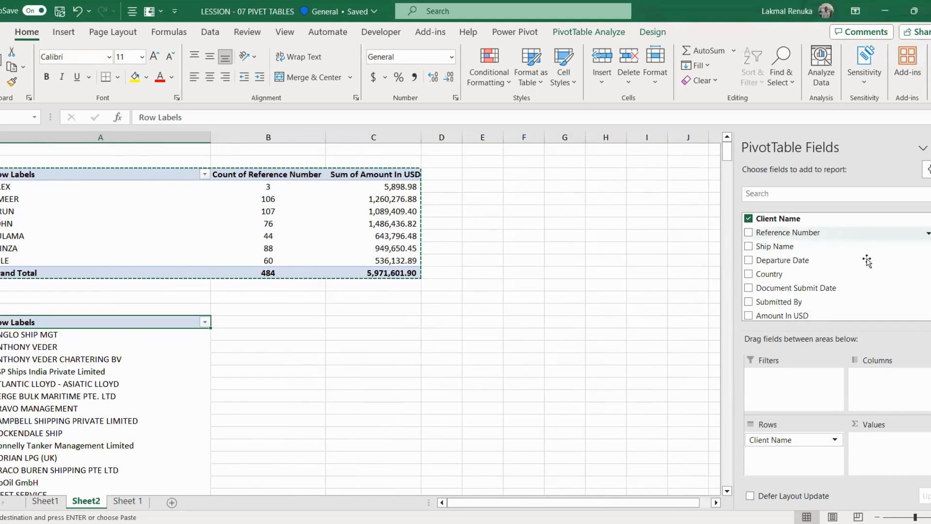
pyautogui.click(749, 232)
pyautogui.moveTo(795, 454); pyautogui.dragTo(897, 456)
pyautogui.scroll(-10, 343, 438)
pyautogui.scroll(5, 362, 438)
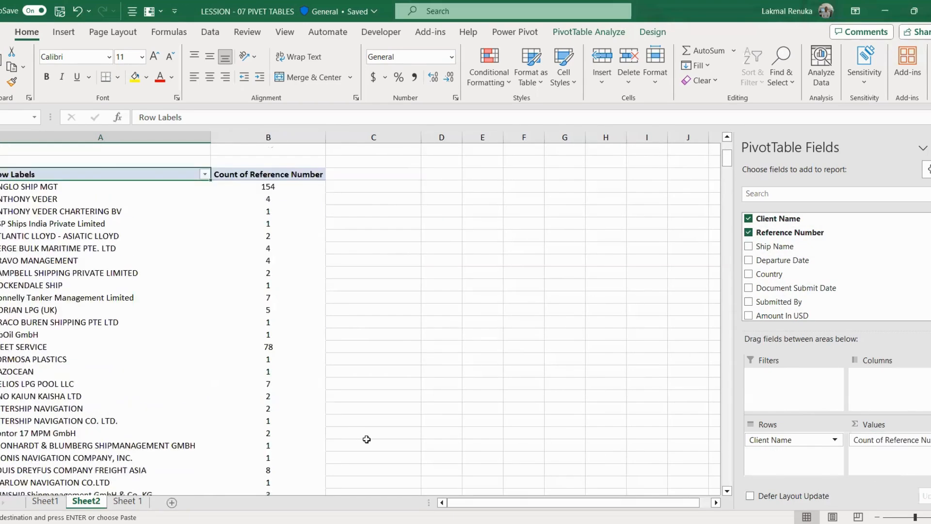
pyautogui.scroll(4, 367, 439)
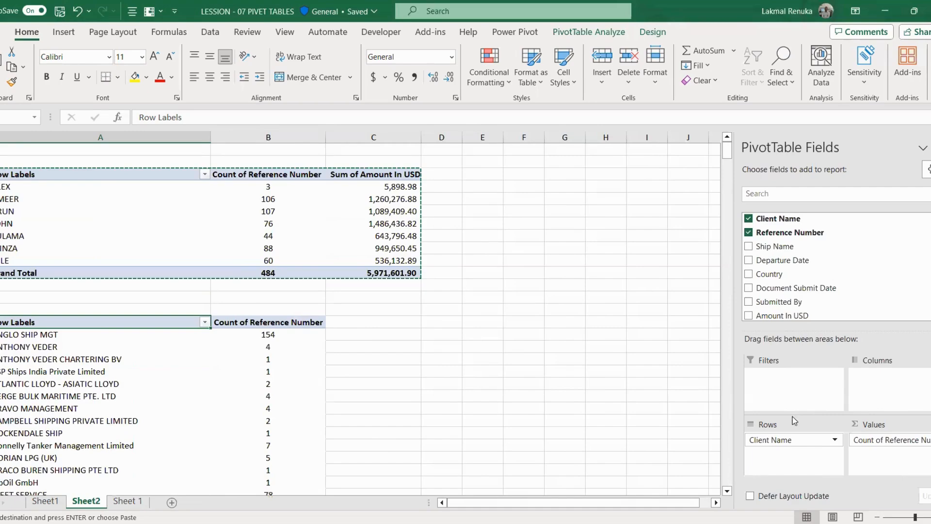
# Step: Add the sum of Amount In USD to the client pivot and check its grand total
pyautogui.click(748, 315)
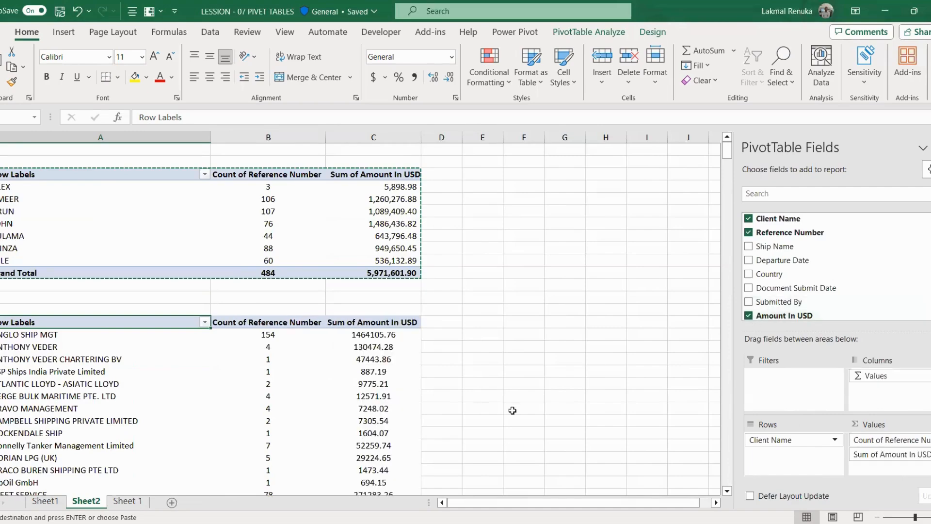
pyautogui.scroll(-15, 422, 428)
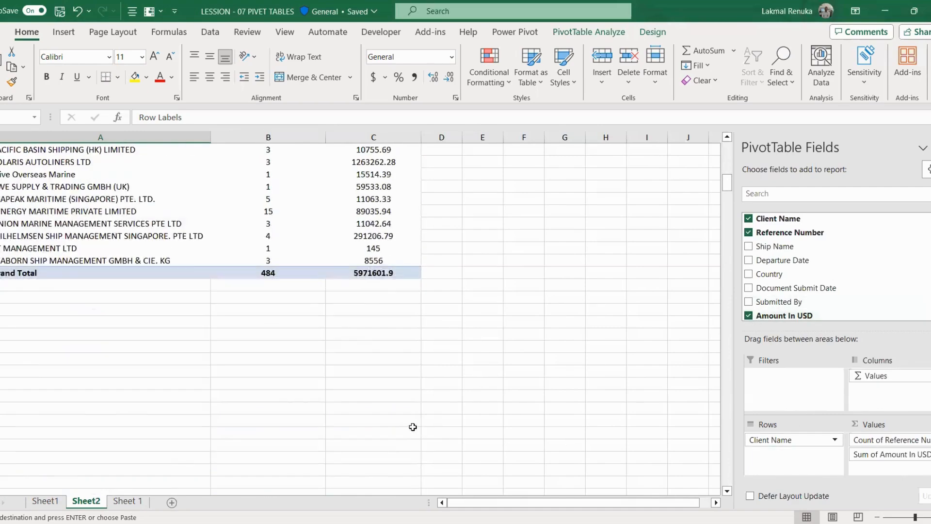
pyautogui.scroll(17, 276, 408)
pyautogui.scroll(-12, 304, 407)
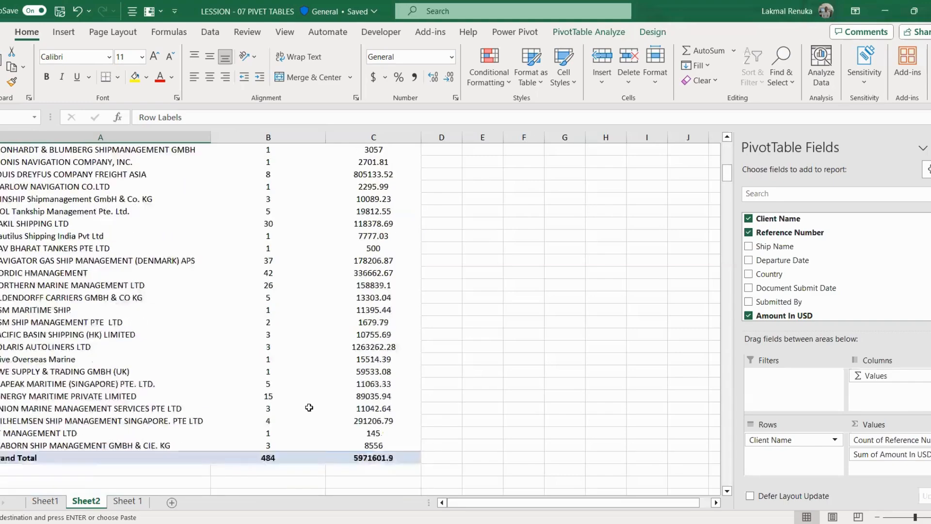
pyautogui.scroll(-4, 309, 407)
pyautogui.click(287, 311)
pyautogui.scroll(10, 318, 315)
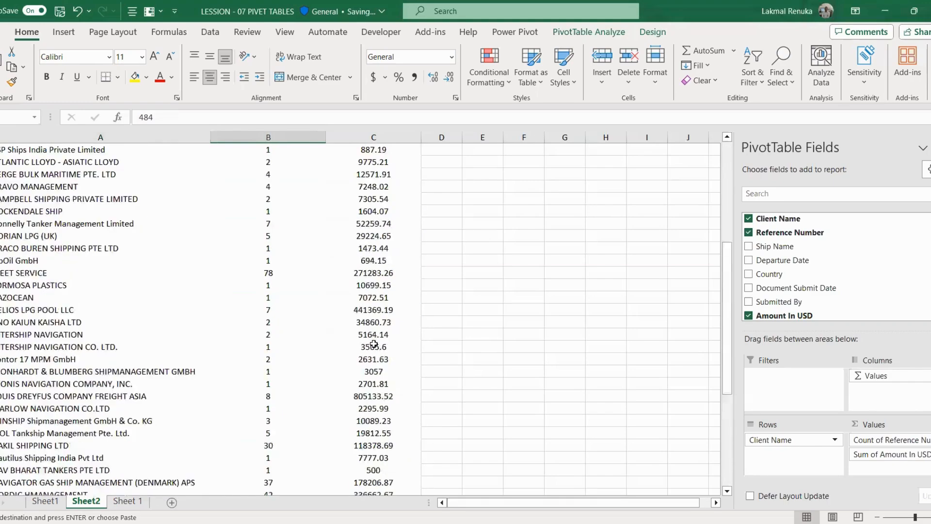
pyautogui.scroll(6, 374, 344)
pyautogui.scroll(-14, 373, 345)
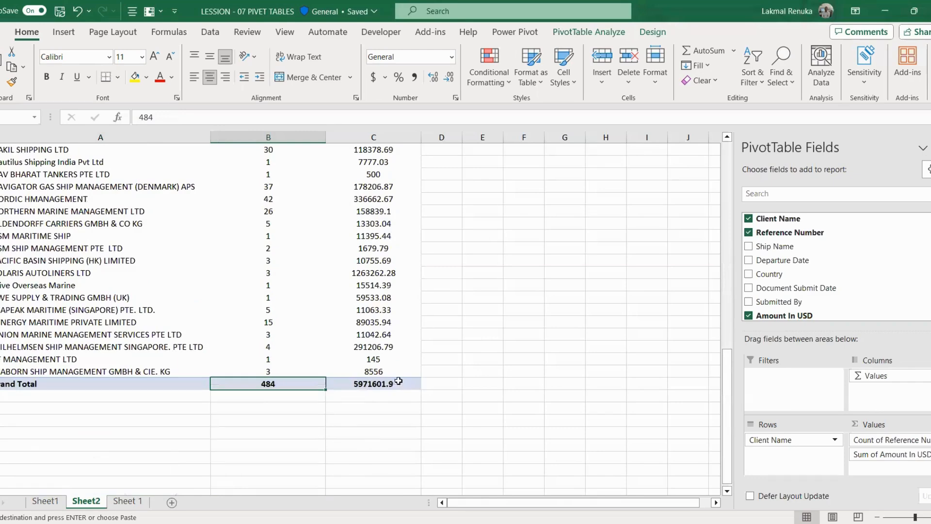
pyautogui.scroll(15, 383, 315)
# Step: Apply Comma Style to the client pivot's USD sums, e.g. 1,464,105.76
pyautogui.click(382, 261)
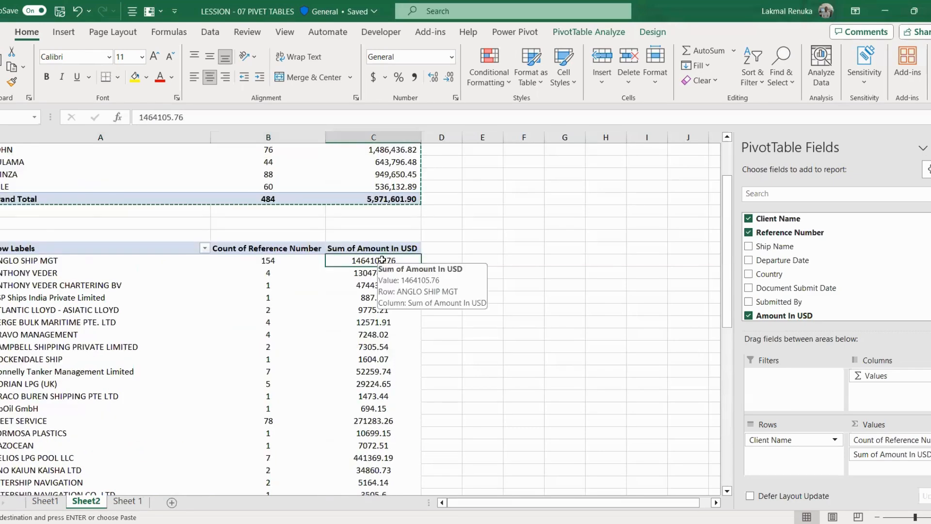
pyautogui.hotkey('ctrl', 'shift', 'Down')
pyautogui.click(413, 77)
pyautogui.scroll(10, 632, 402)
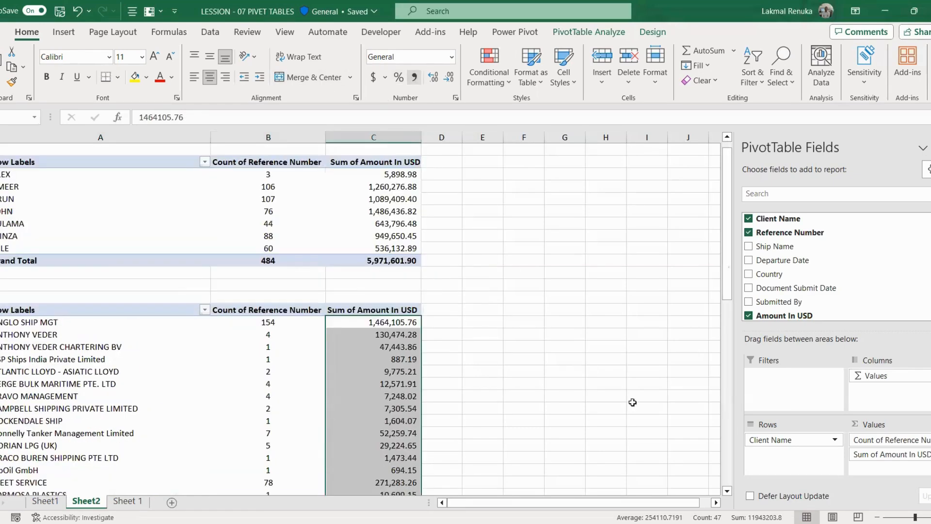
pyautogui.click(606, 384)
pyautogui.scroll(1, 335, 399)
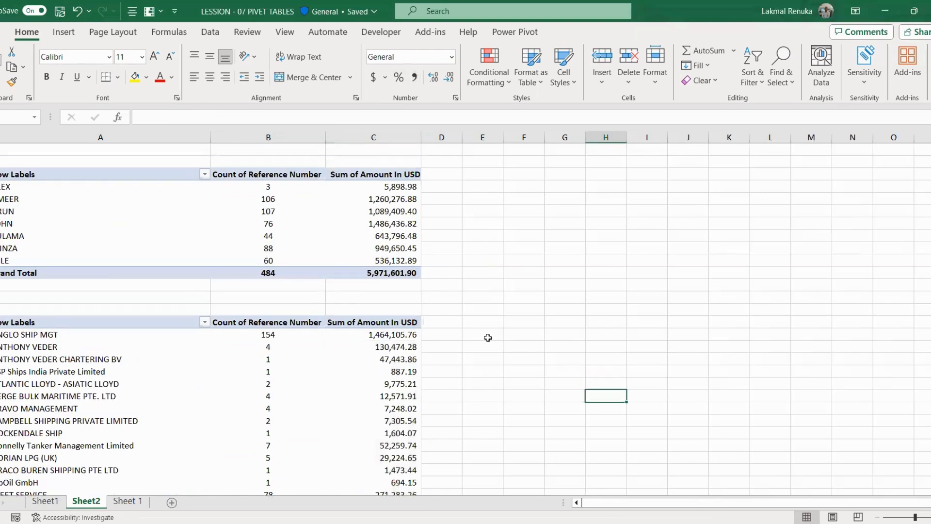
# Step: Insert a blank column before column A and narrow the row-label column B
pyautogui.click(51, 137)
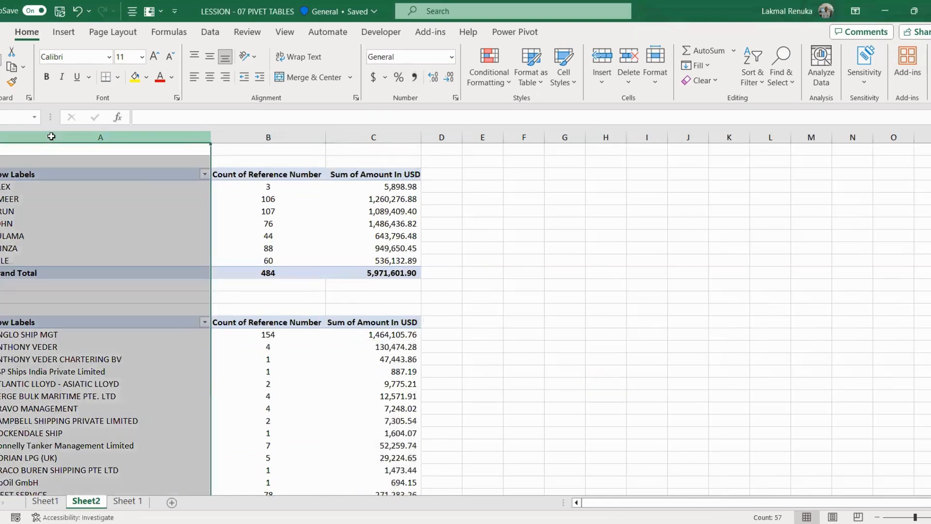
pyautogui.rightClick(53, 150)
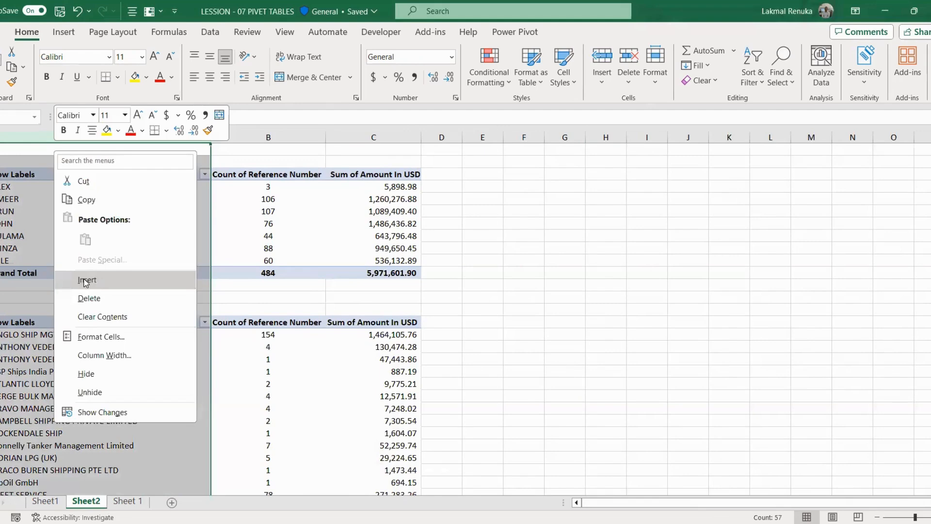
pyautogui.click(87, 279)
pyautogui.hscroll(1, 511, 363)
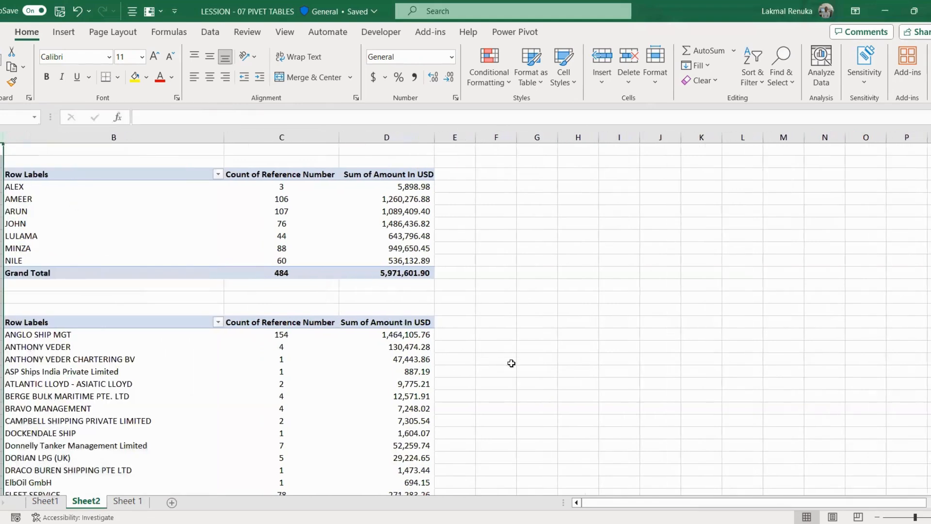
pyautogui.click(511, 362)
pyautogui.moveTo(46, 169); pyautogui.dragTo(426, 273)
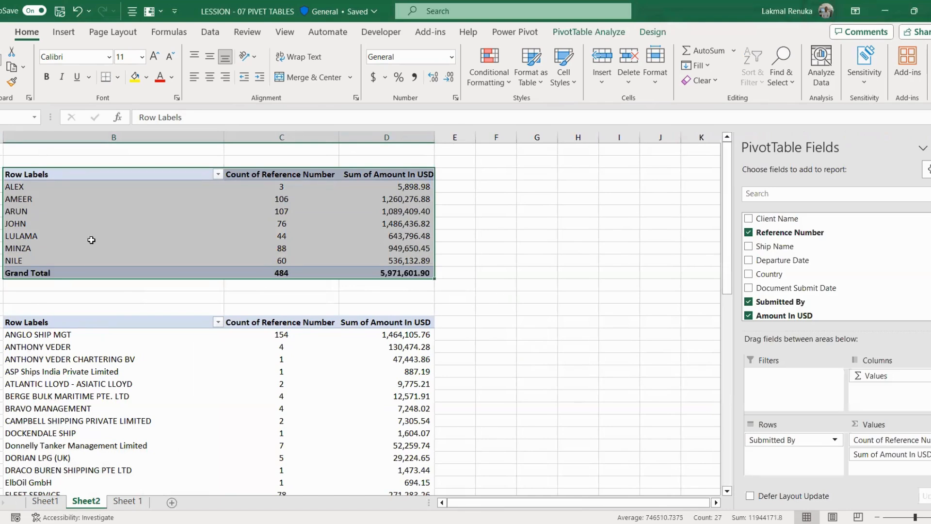
pyautogui.moveTo(226, 139); pyautogui.dragTo(190, 139)
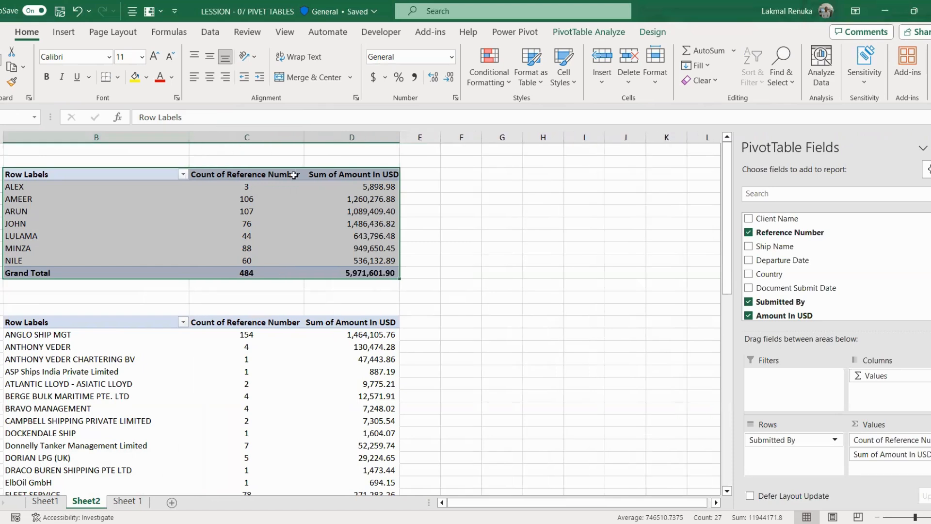
# Step: Insert a Country slicer for the pivot and move it into columns F–H
pyautogui.click(594, 35)
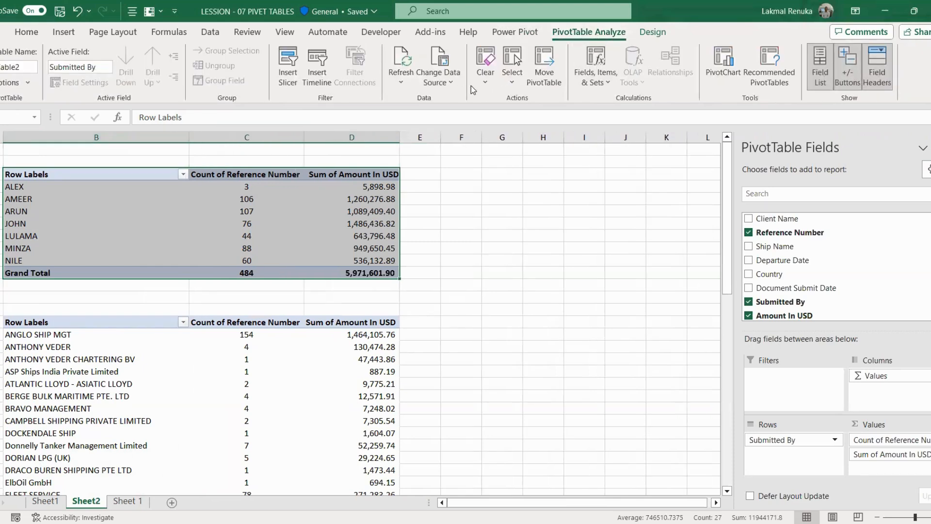
pyautogui.click(291, 65)
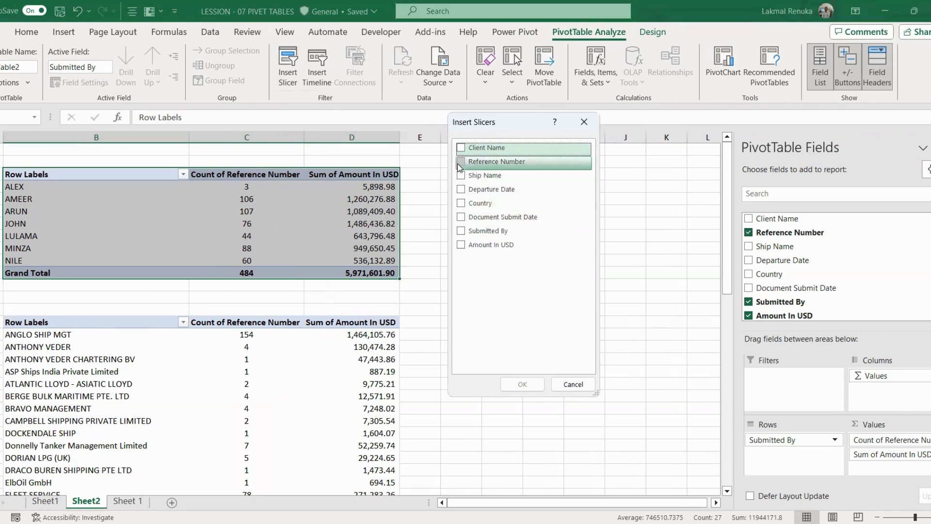
pyautogui.click(461, 204)
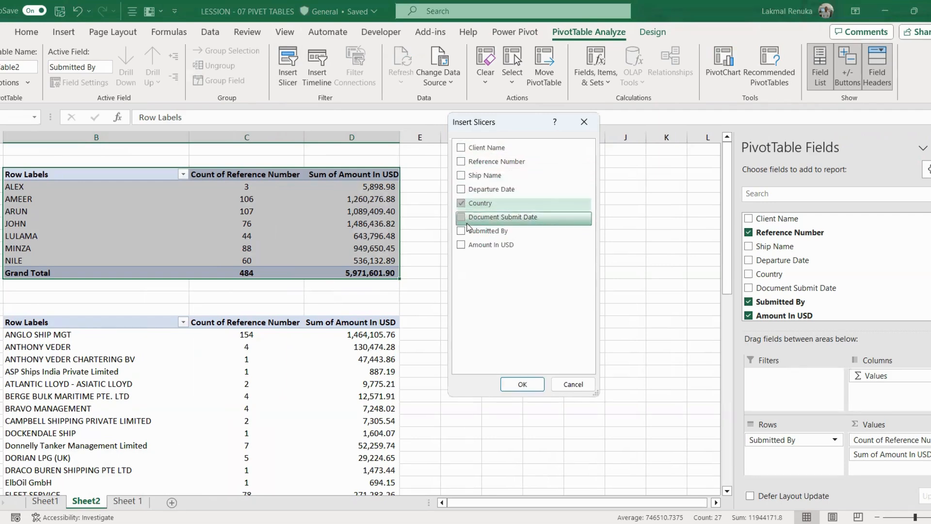
pyautogui.click(525, 386)
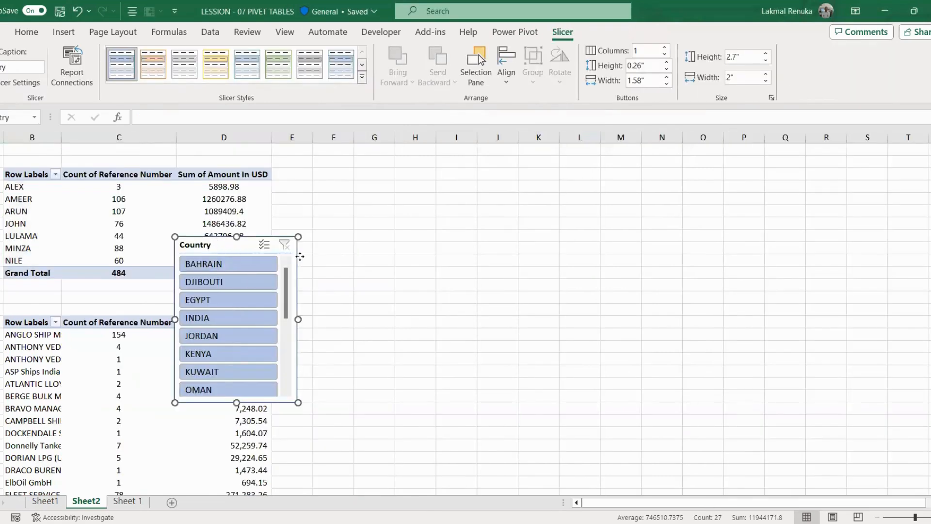
pyautogui.moveTo(300, 256); pyautogui.dragTo(459, 189)
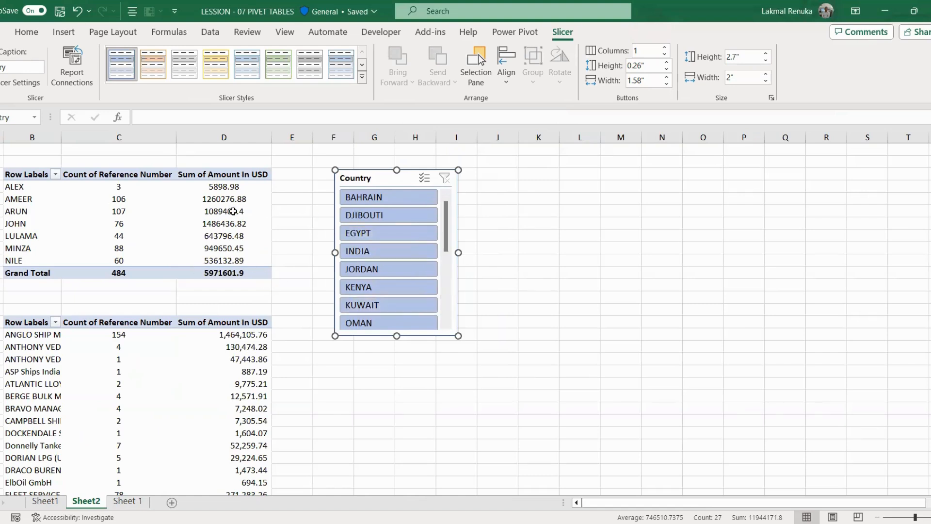
# Step: Filter the pivot to KENYA, widen column B, and comma-format the filtered USD sums
pyautogui.click(381, 287)
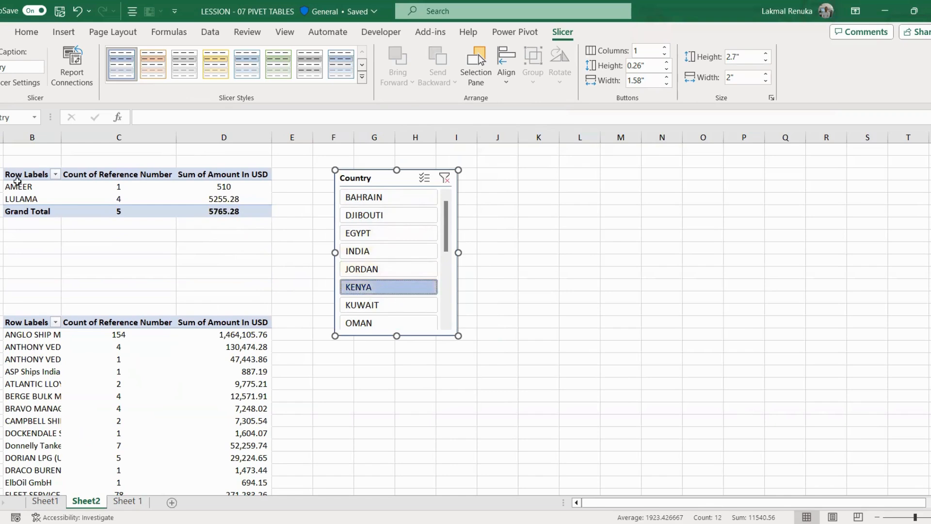
pyautogui.moveTo(61, 137); pyautogui.dragTo(80, 137)
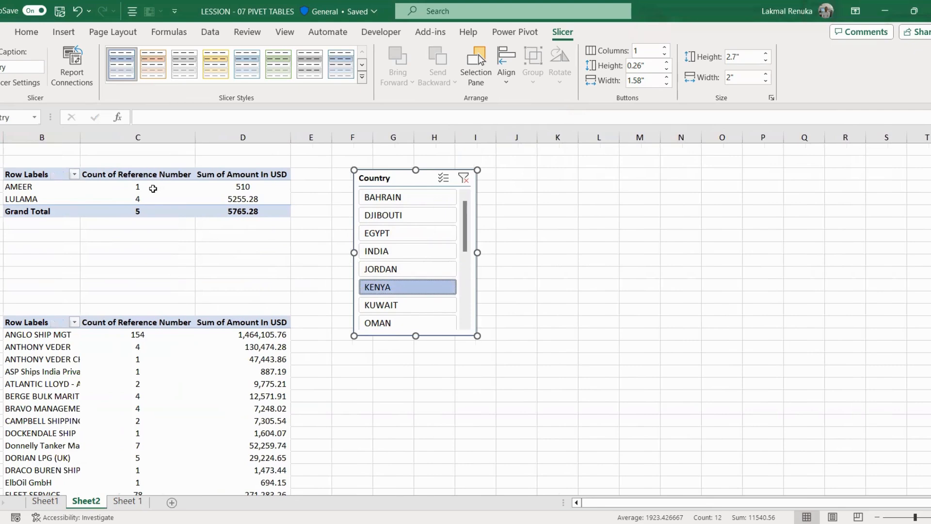
pyautogui.moveTo(257, 186); pyautogui.dragTo(257, 211)
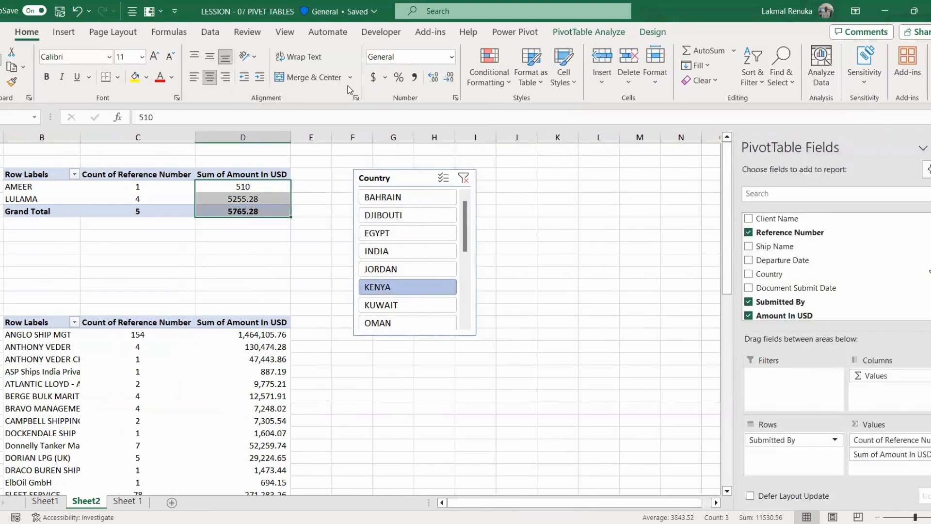
pyautogui.click(414, 77)
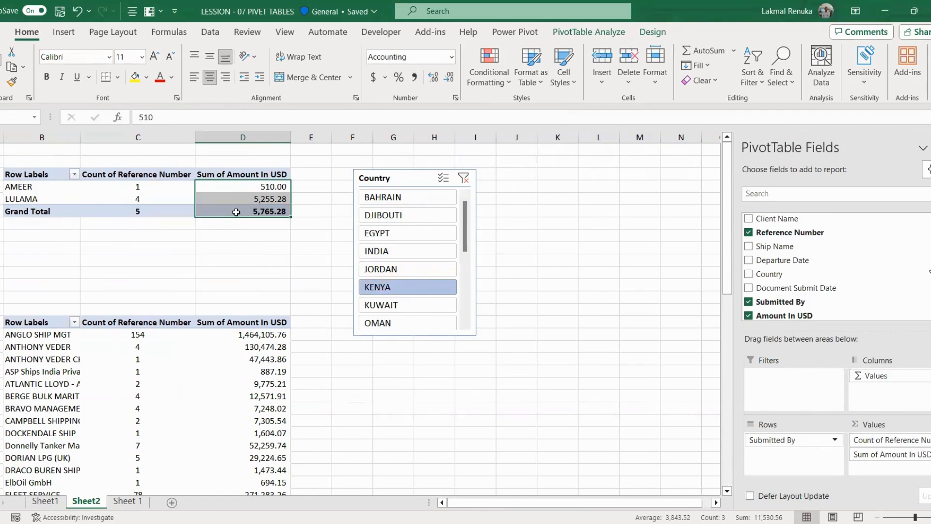
# Step: Filter to INDIA, review the submitters' counts and sums, then clear the Country filter
pyautogui.click(399, 252)
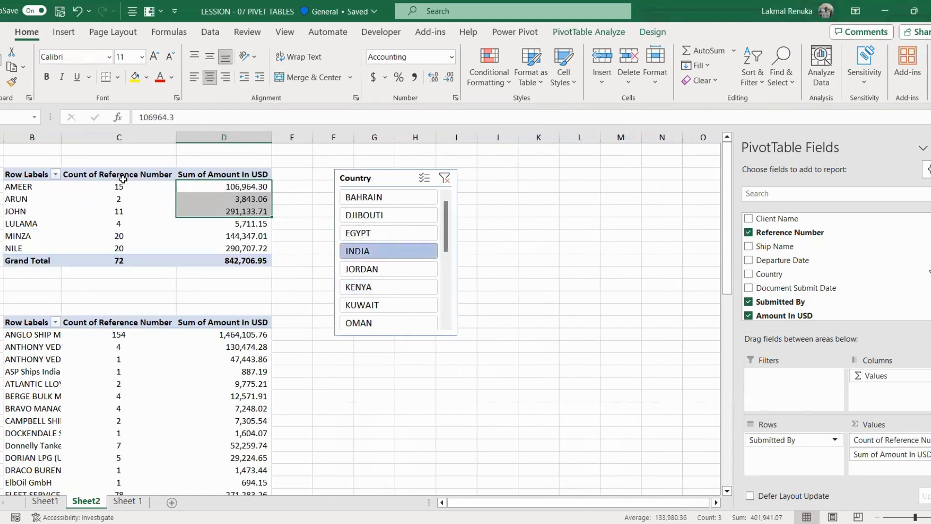
pyautogui.moveTo(118, 175); pyautogui.dragTo(118, 247)
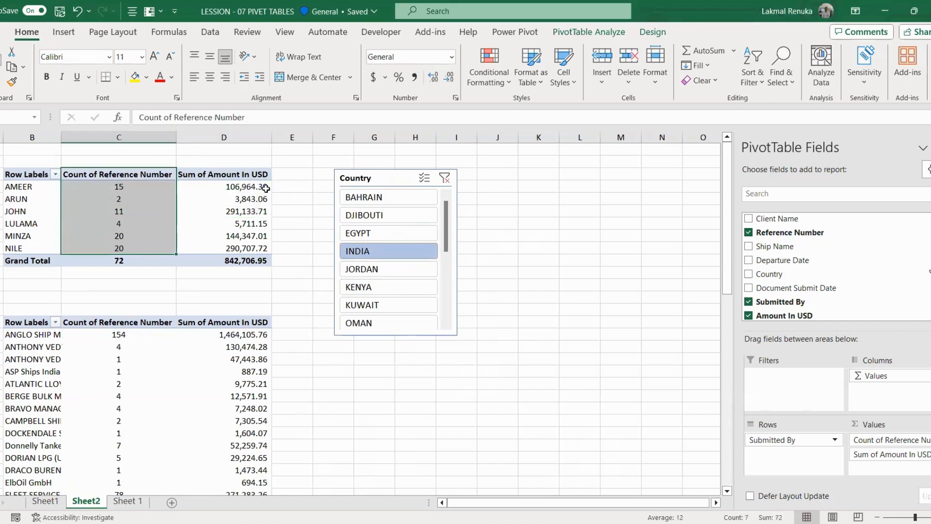
pyautogui.moveTo(266, 188); pyautogui.dragTo(262, 237)
pyautogui.moveTo(439, 187); pyautogui.dragTo(404, 187)
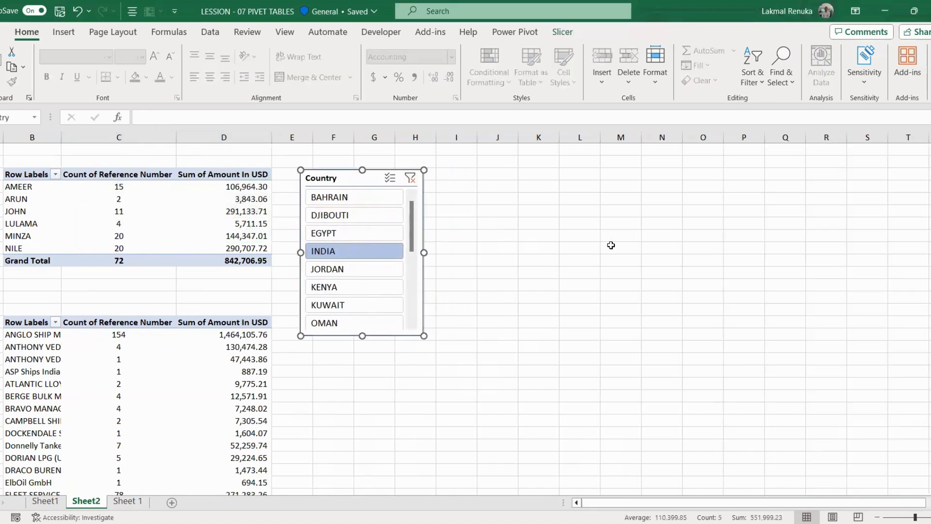
pyautogui.click(594, 249)
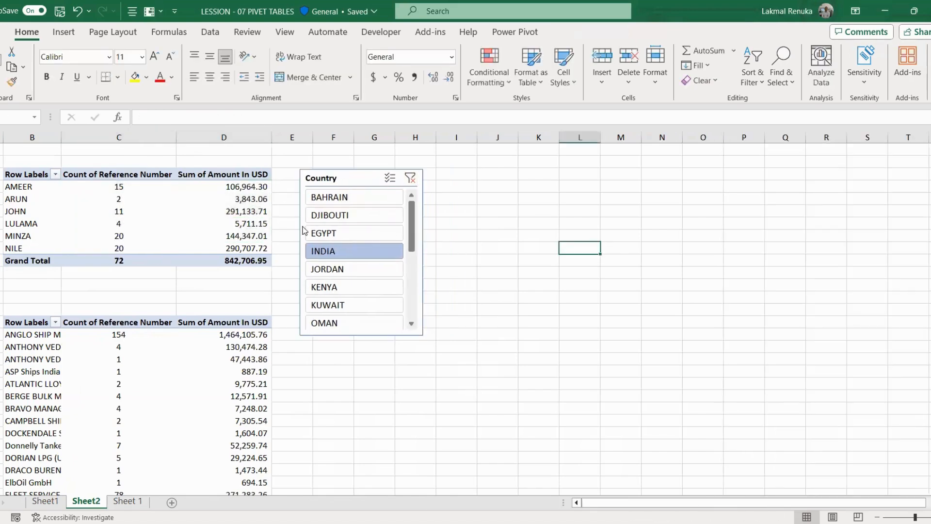
pyautogui.click(410, 179)
# Step: Nudge the Country slicer slightly up and left, then select the top pivot table
pyautogui.click(483, 311)
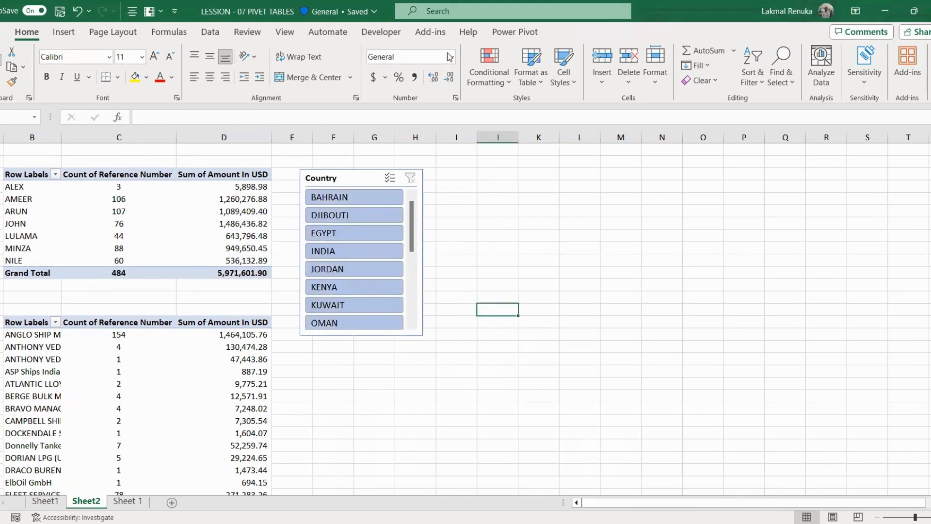
pyautogui.scroll(-1, 379, 243)
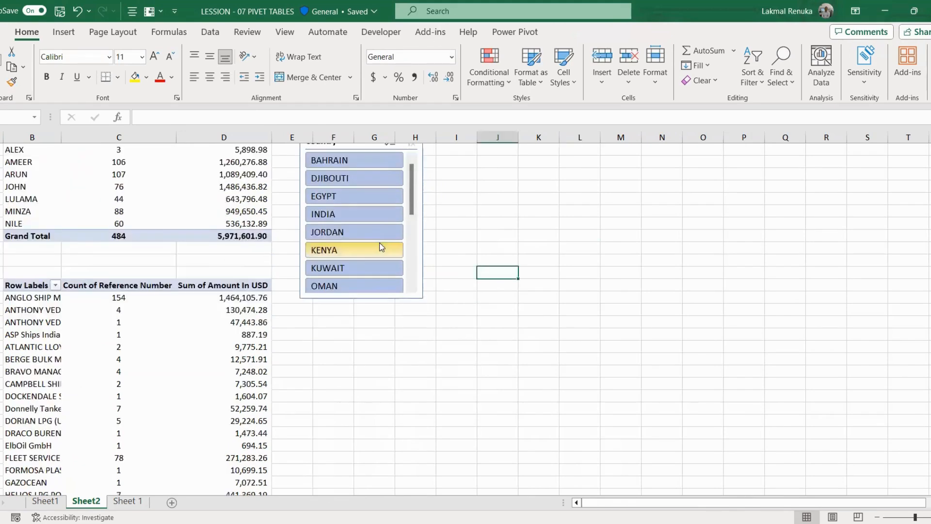
pyautogui.scroll(1, 392, 236)
pyautogui.moveTo(412, 221)
pyautogui.mouseDown()
pyautogui.moveTo(412, 260)
pyautogui.moveTo(411, 218)
pyautogui.mouseUp()
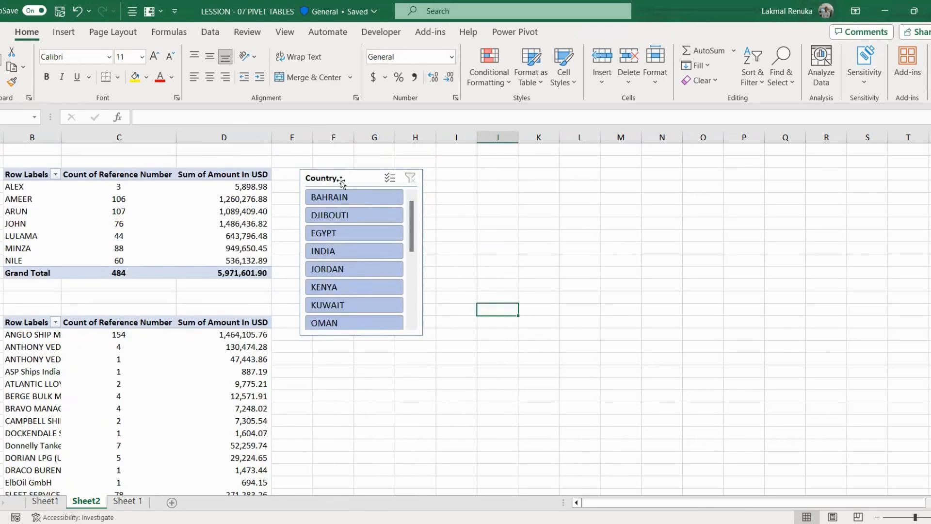
pyautogui.moveTo(339, 179); pyautogui.dragTo(331, 175)
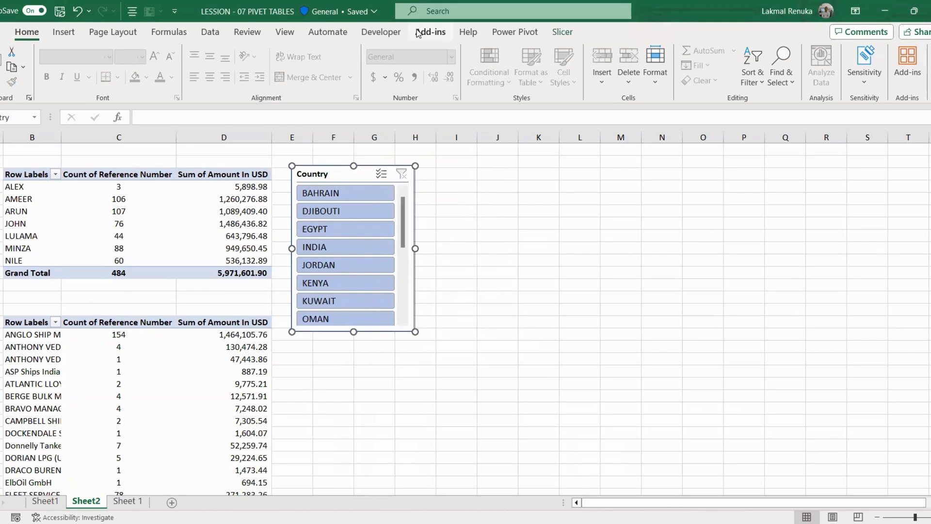
pyautogui.scroll(-1, 553, 200)
pyautogui.click(617, 199)
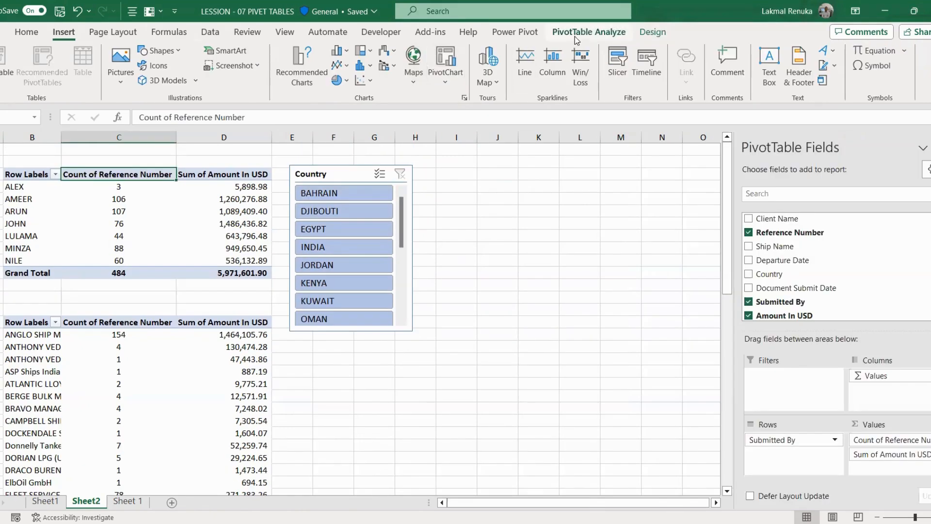
pyautogui.click(576, 34)
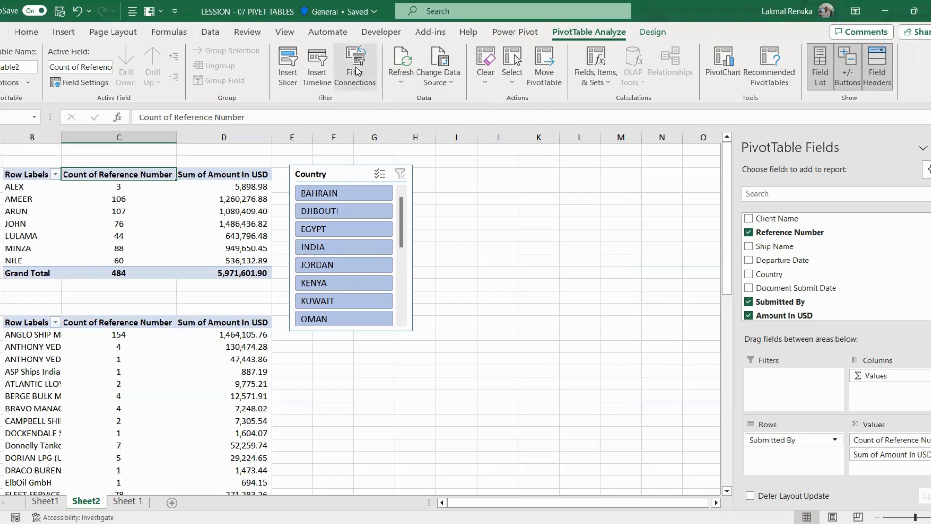
# Step: Add a Departure Date timeline beside the top pivot and move the Country slicer to column N
pyautogui.click(317, 68)
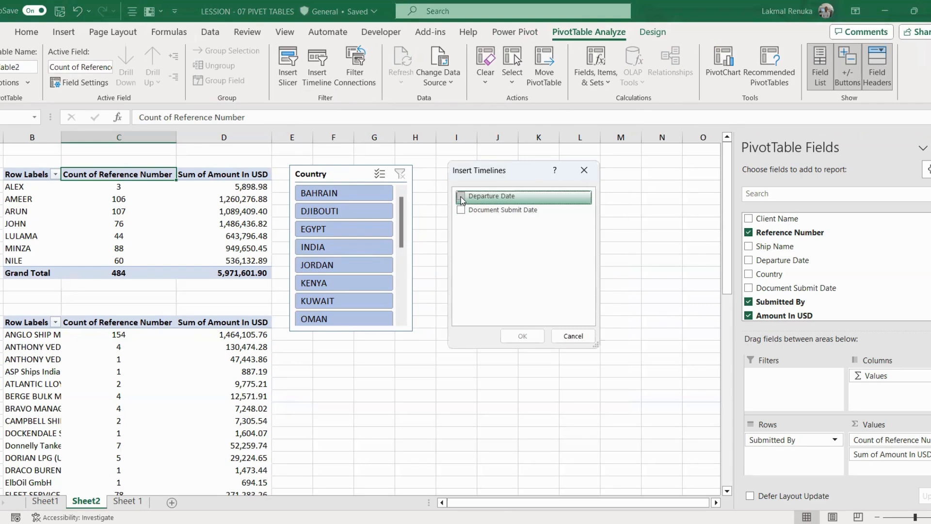
pyautogui.click(460, 197)
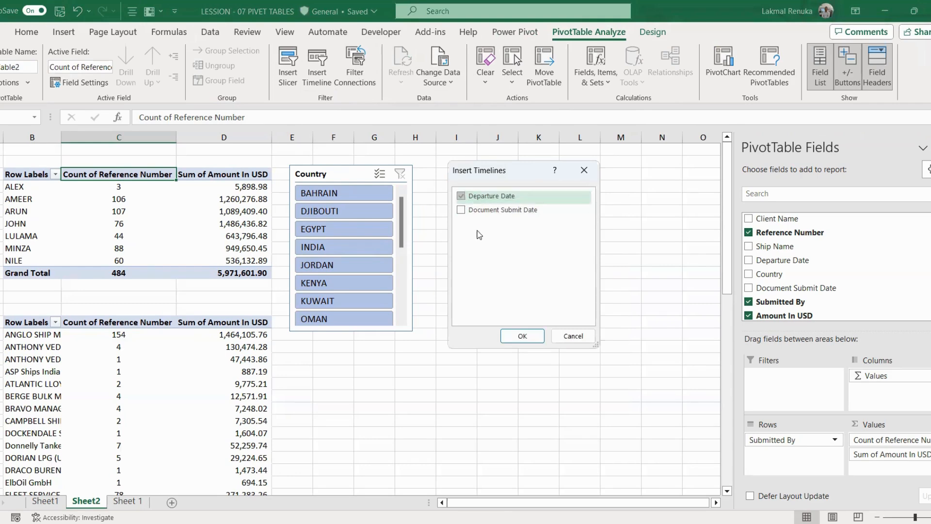
pyautogui.click(522, 336)
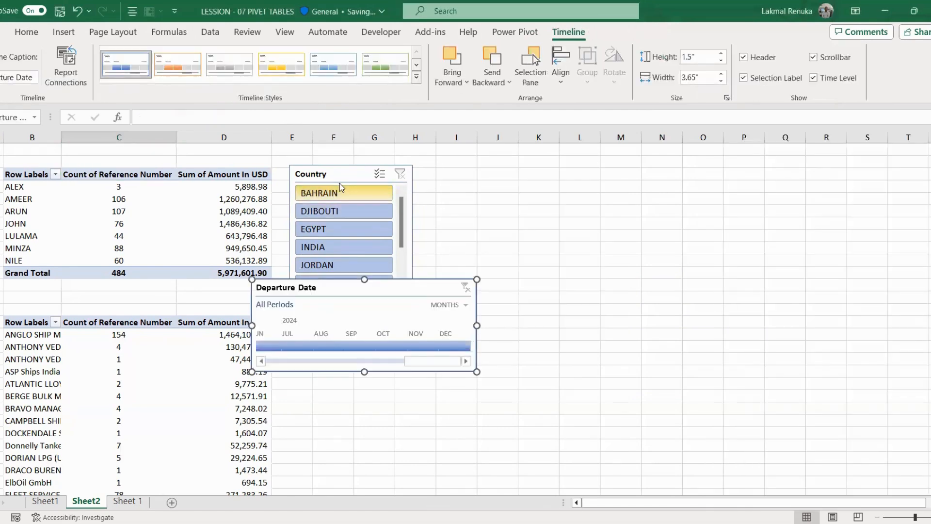
pyautogui.moveTo(352, 183); pyautogui.dragTo(692, 194)
pyautogui.moveTo(351, 288); pyautogui.dragTo(395, 183)
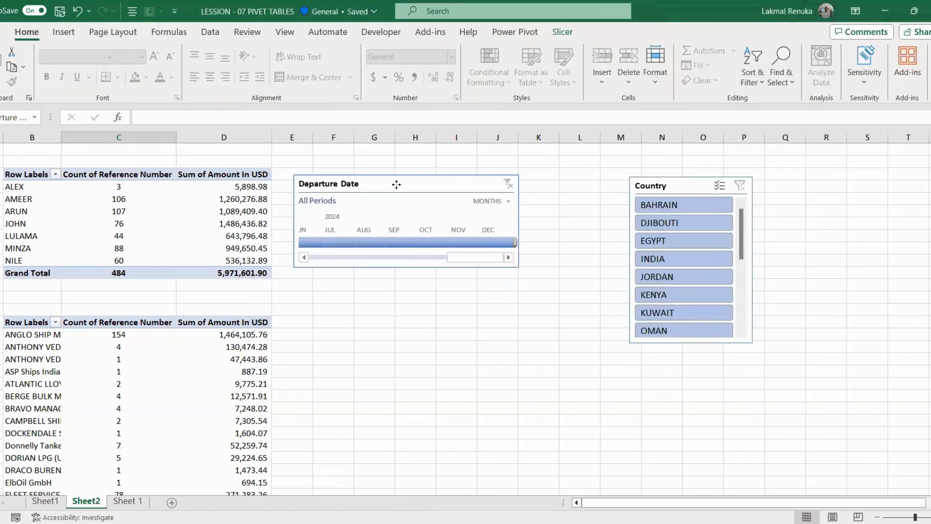
# Step: Move the Country slicer to column L and switch the timeline to YEARS
pyautogui.moveTo(724, 194); pyautogui.dragTo(655, 187)
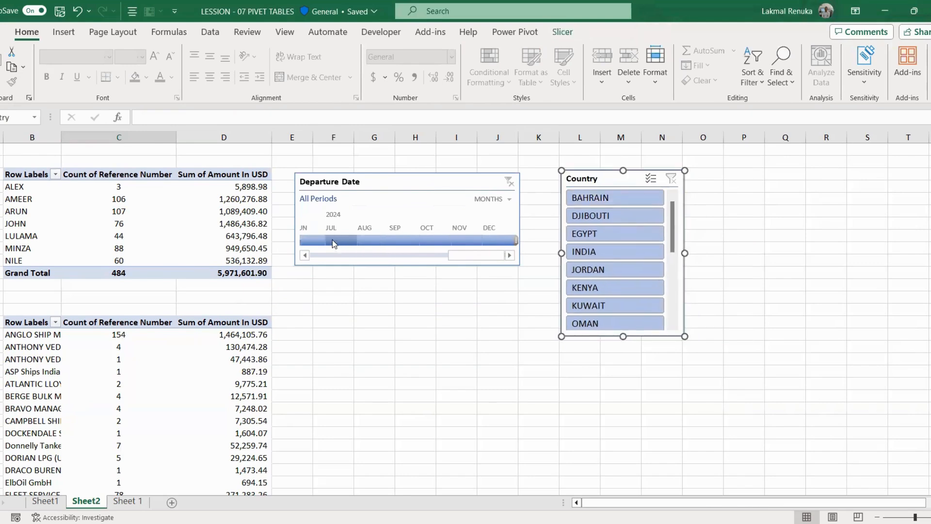
pyautogui.click(506, 199)
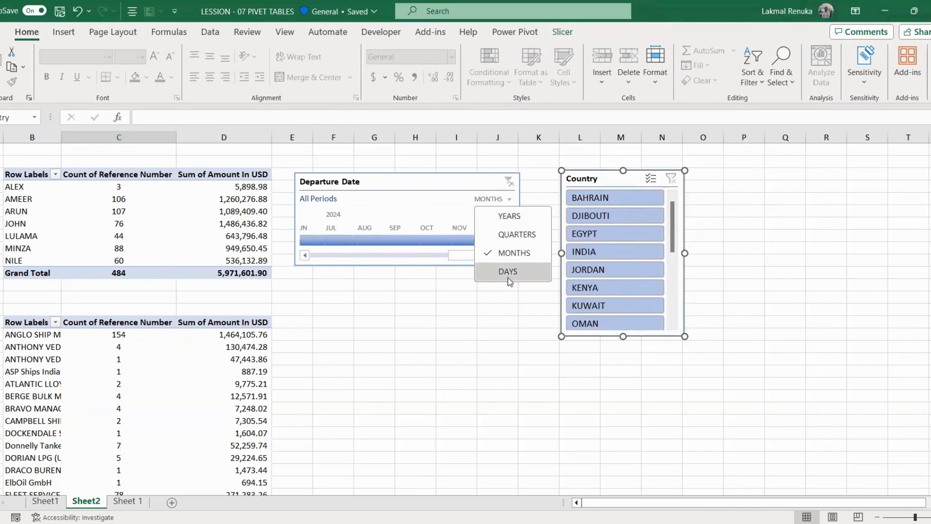
pyautogui.click(494, 220)
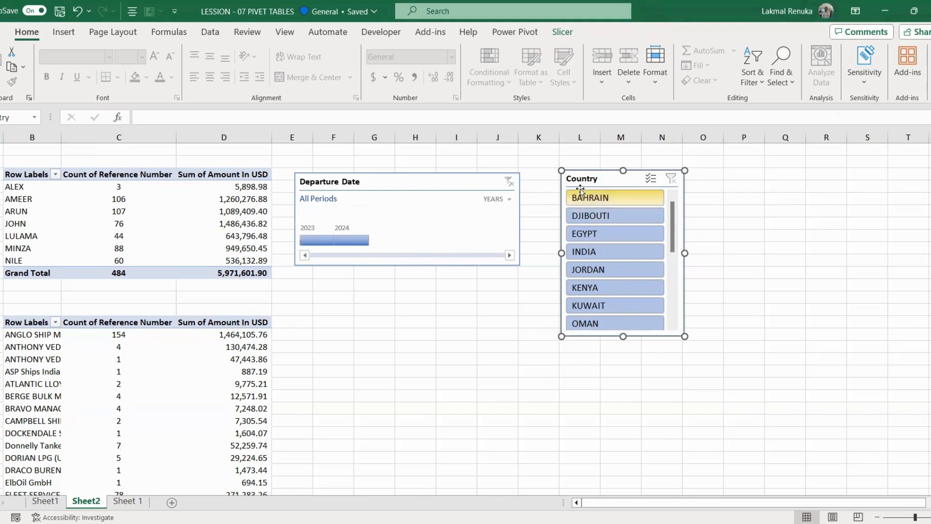
# Step: Filter the pivot to 2023, then 2024, then clear the timeline to All Periods
pyautogui.click(311, 241)
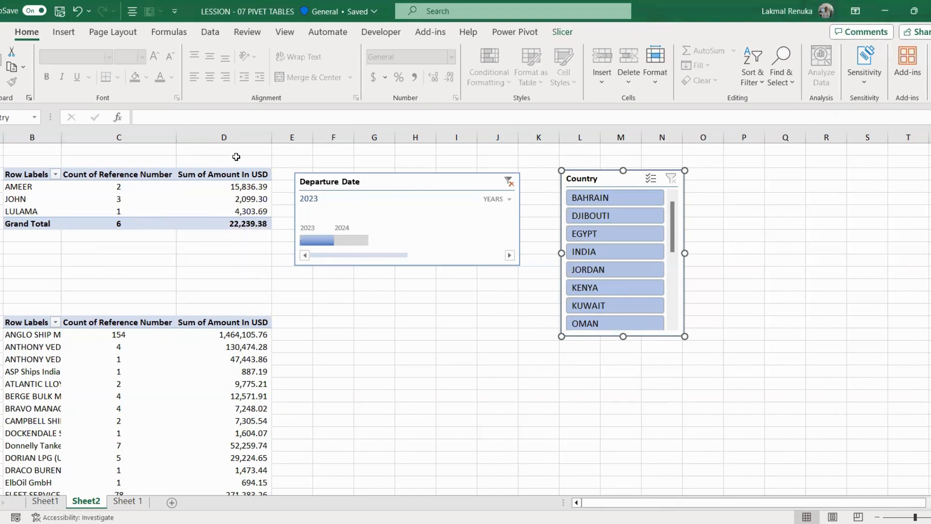
pyautogui.click(351, 242)
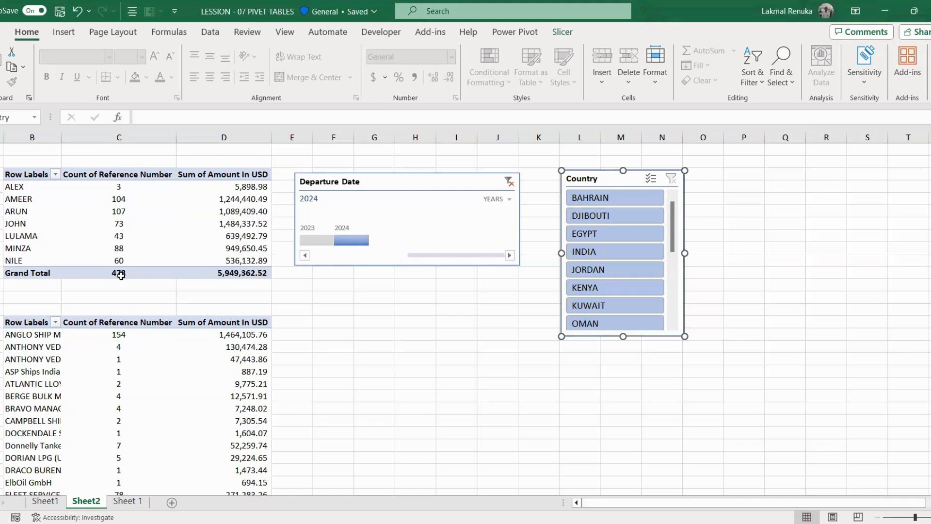
pyautogui.moveTo(155, 276)
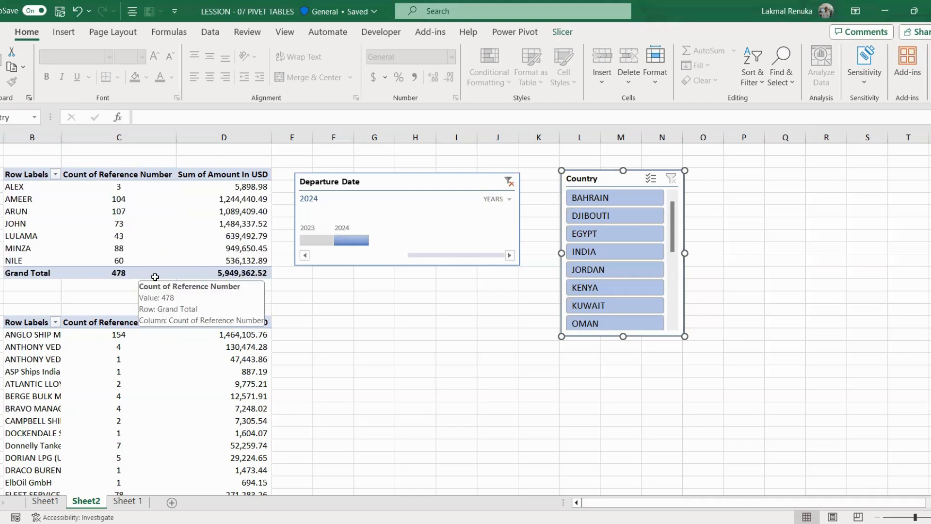
pyautogui.click(509, 181)
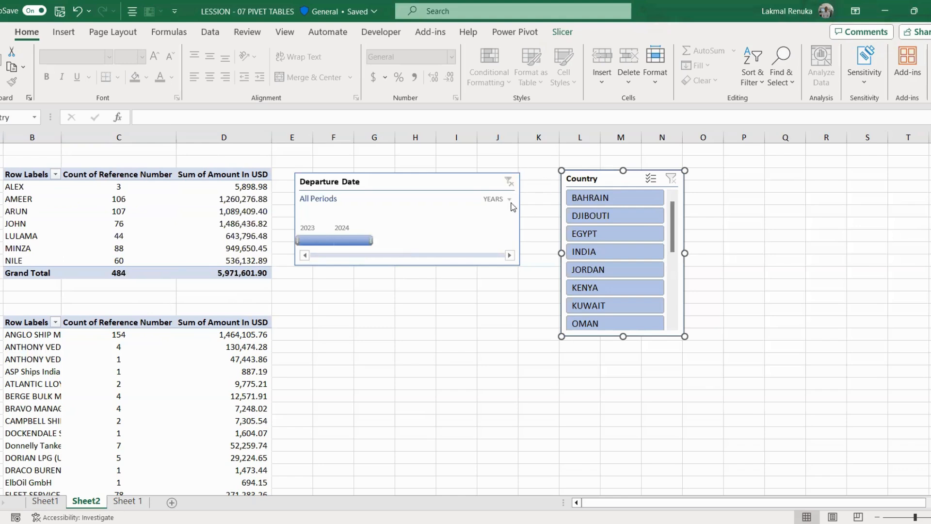
# Step: Switch the Departure Date timeline to quarters and filter it to Q1–Q2 2024
pyautogui.click(511, 200)
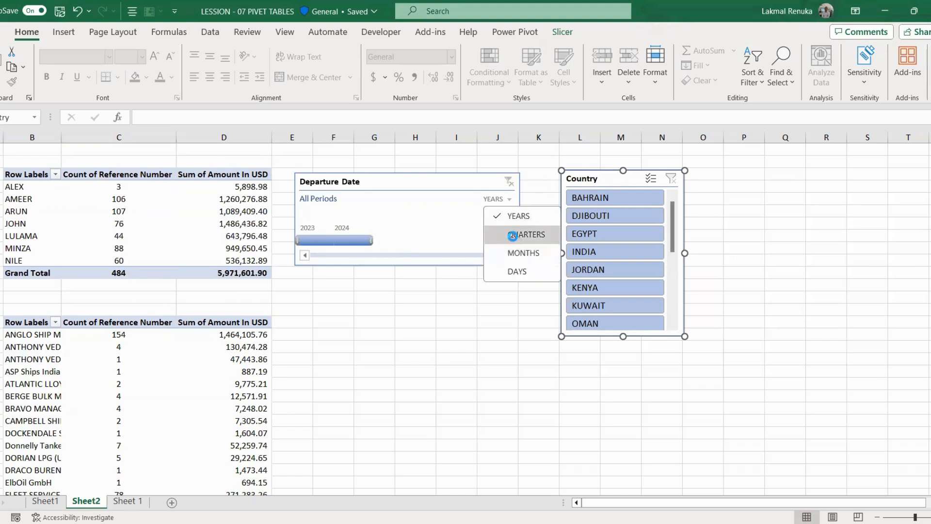
pyautogui.click(517, 235)
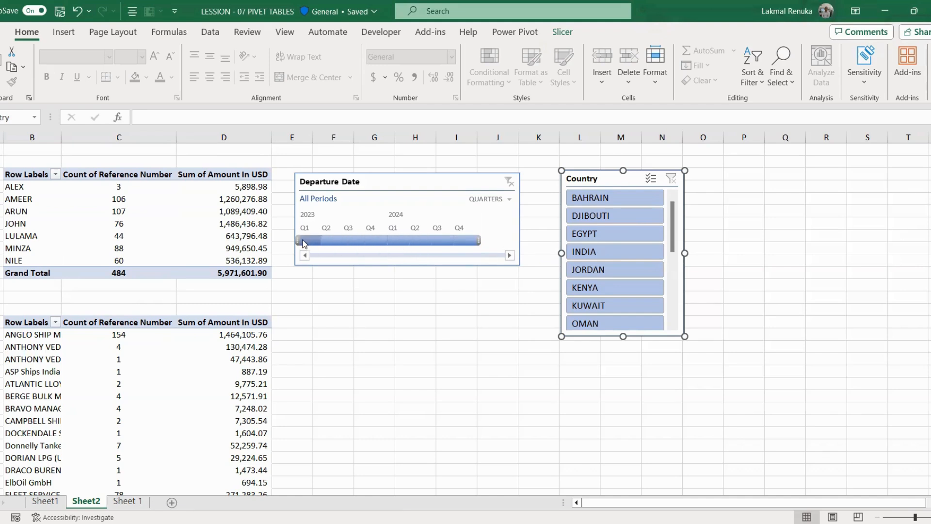
pyautogui.click(403, 239)
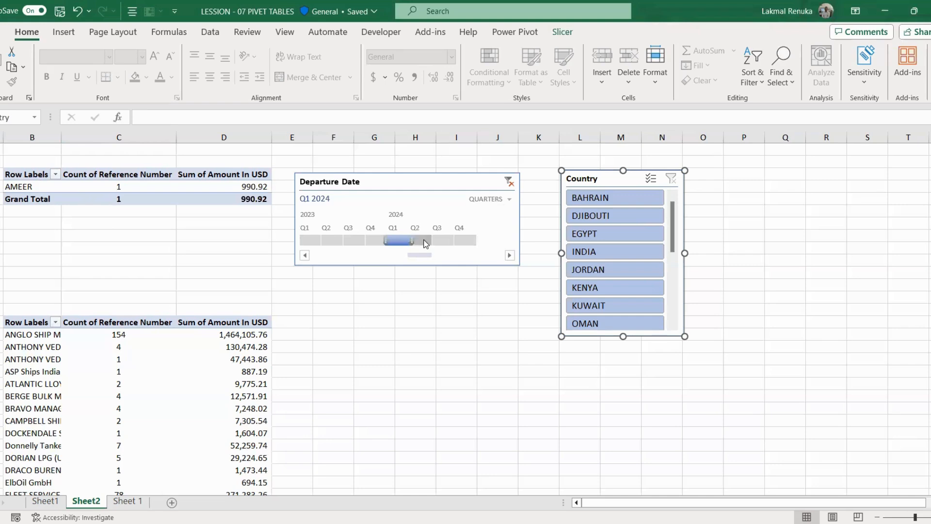
pyautogui.moveTo(414, 240); pyautogui.dragTo(437, 239)
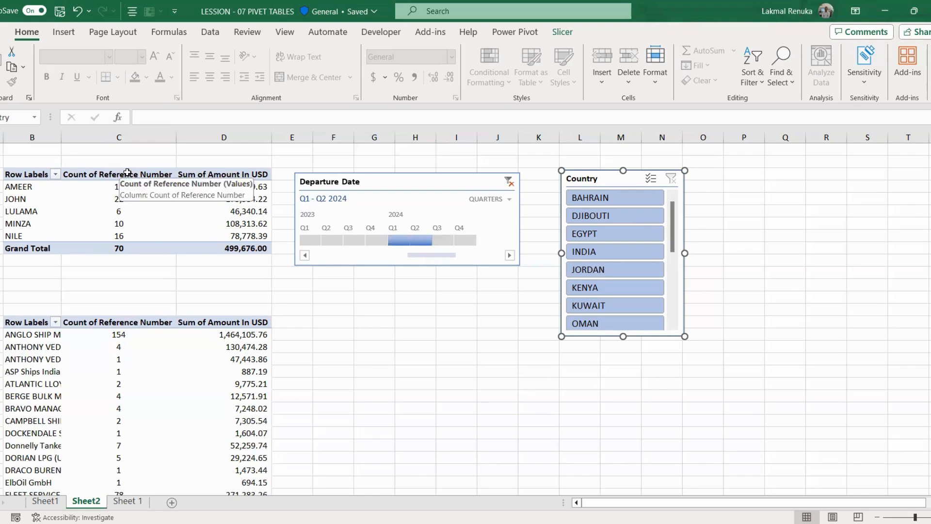
# Step: Clear the timeline filter to All Periods and move the timeline and Country slicer left
pyautogui.click(510, 183)
pyautogui.moveTo(474, 182); pyautogui.dragTo(464, 177)
pyautogui.moveTo(610, 178); pyautogui.dragTo(578, 175)
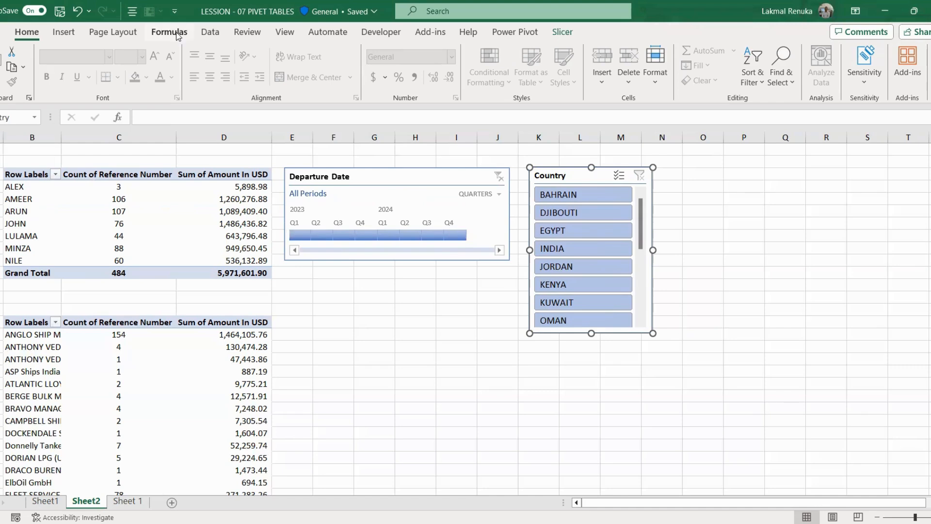
# Step: Add Departure Date to the top pivot table's rows
pyautogui.click(76, 173)
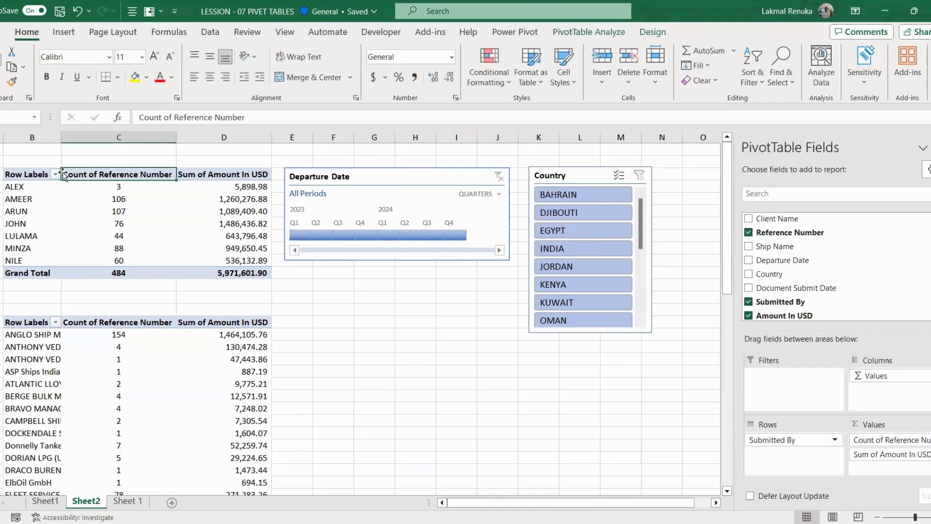
pyautogui.click(28, 174)
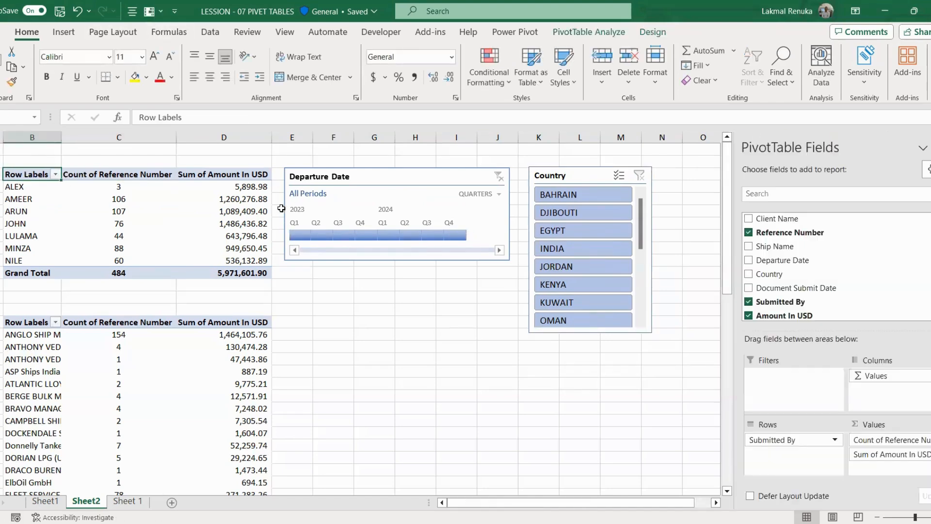
pyautogui.click(748, 260)
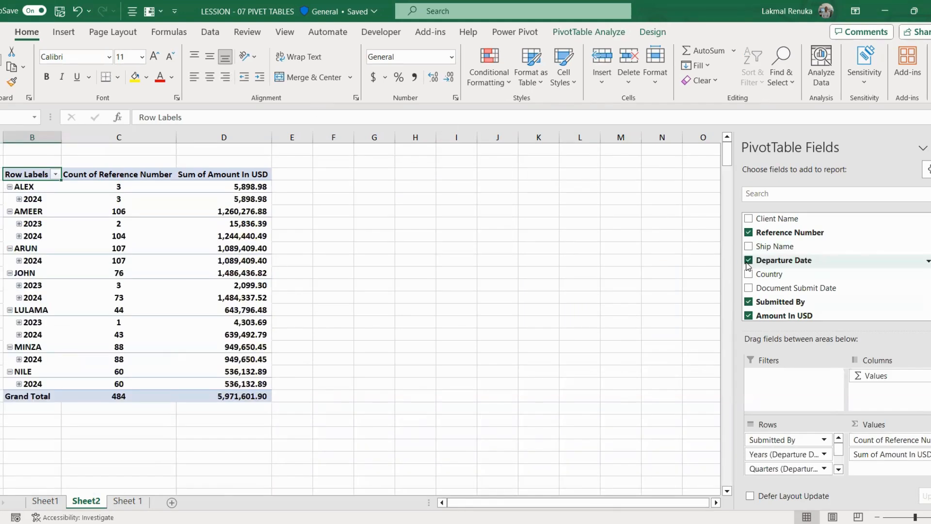
pyautogui.click(839, 468)
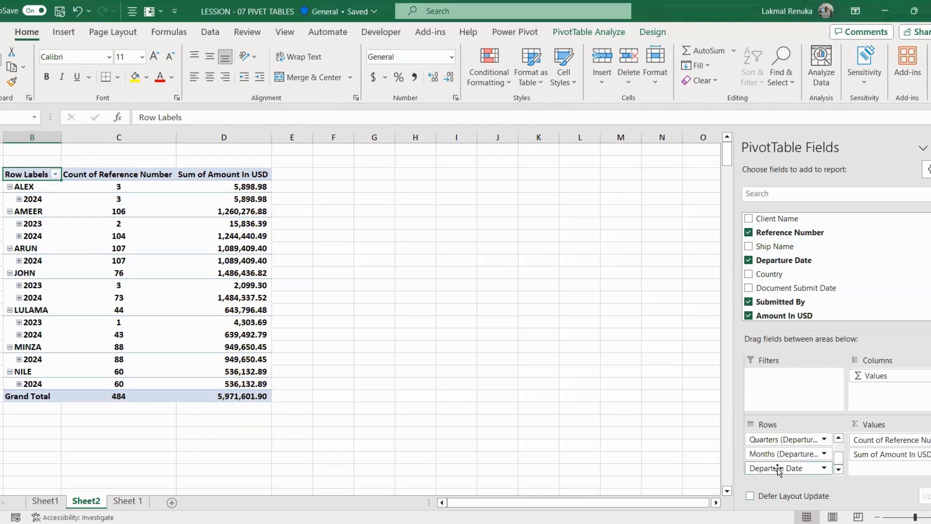
pyautogui.scroll(2, 805, 451)
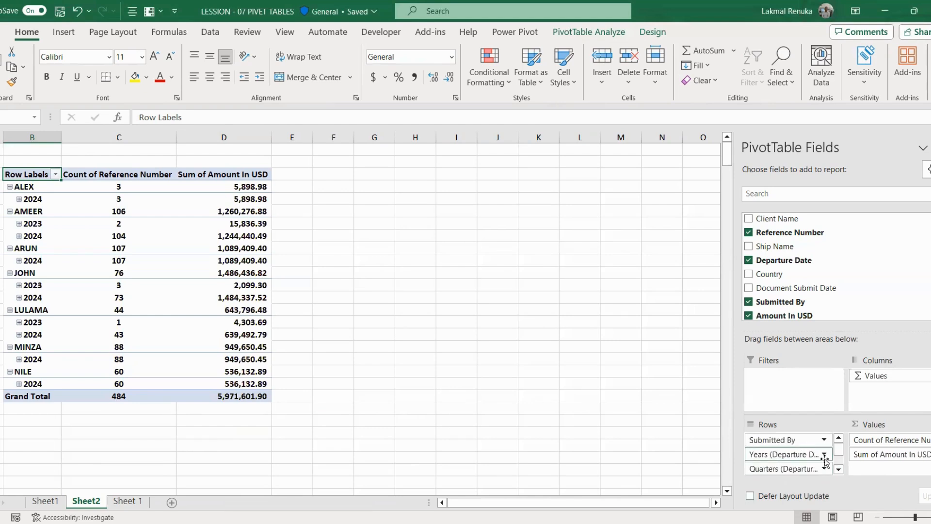
pyautogui.scroll(-2, 824, 458)
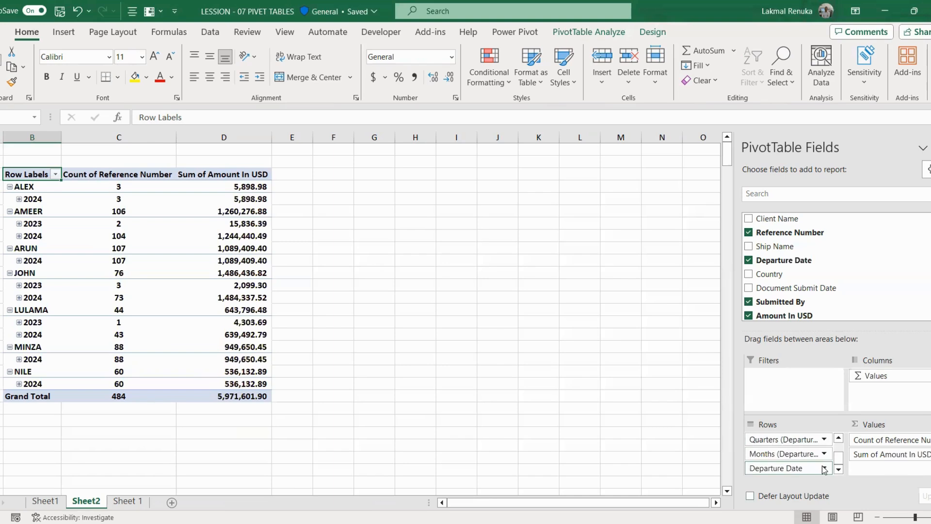
# Step: Remove Departure Date, Months and Quarters from Rows and move Years (Departure Date) to Filters
pyautogui.click(824, 468)
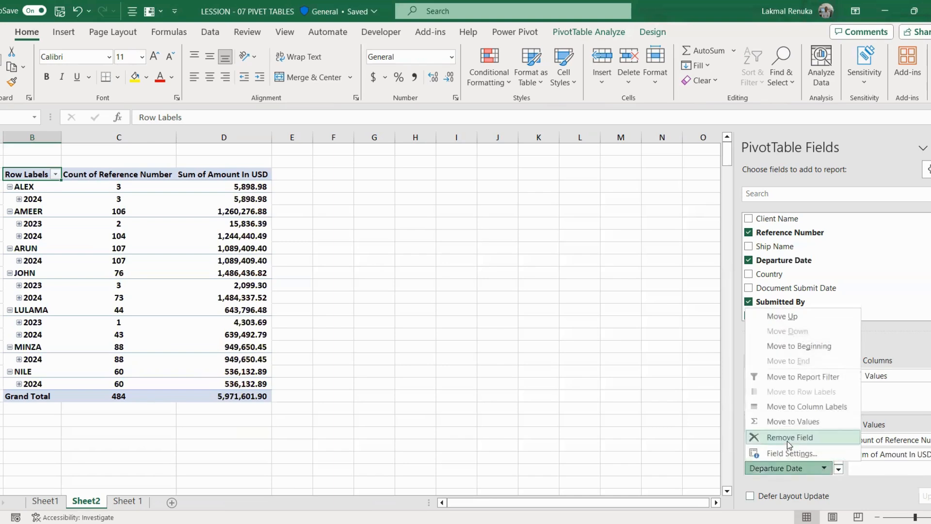
pyautogui.click(787, 438)
pyautogui.click(825, 468)
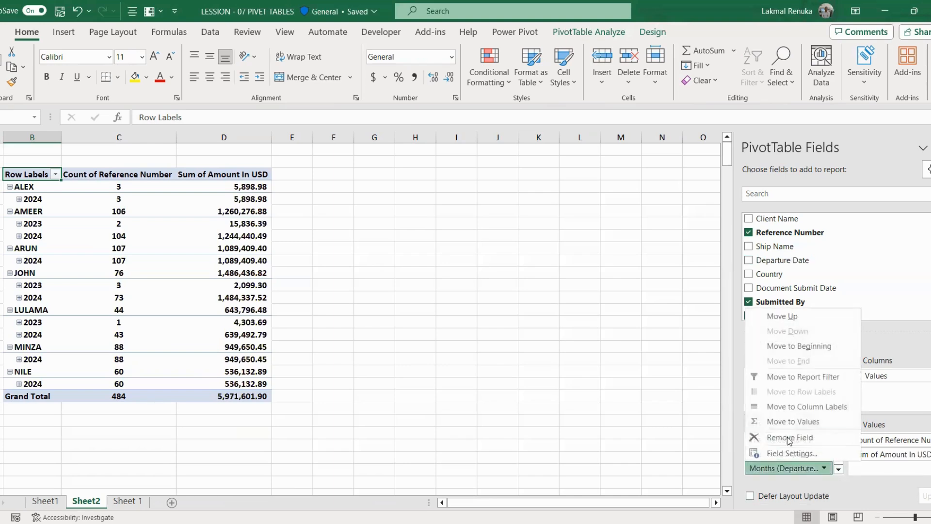
pyautogui.click(786, 438)
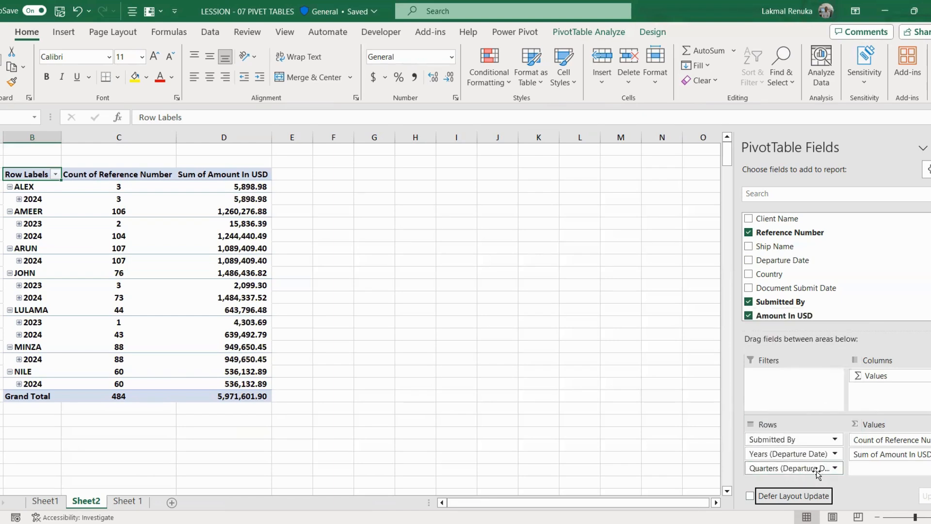
pyautogui.click(817, 469)
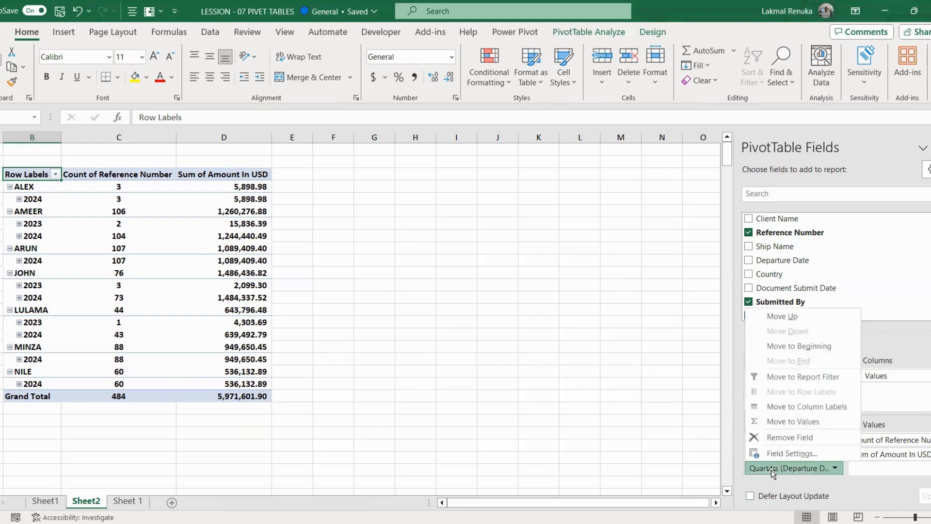
pyautogui.click(799, 437)
pyautogui.moveTo(788, 454); pyautogui.dragTo(783, 387)
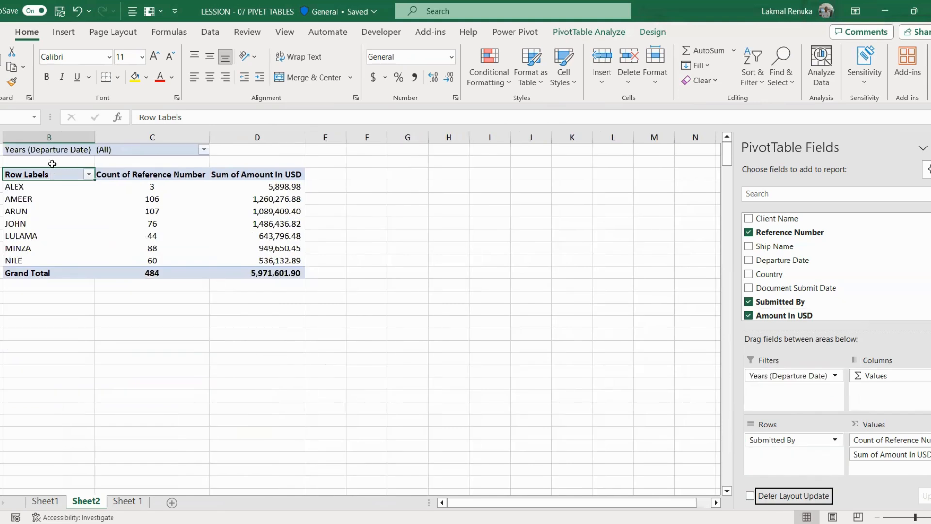
# Step: Filter the pivot's Years (Departure Date) filter to 2023 only and narrow column C
pyautogui.click(203, 151)
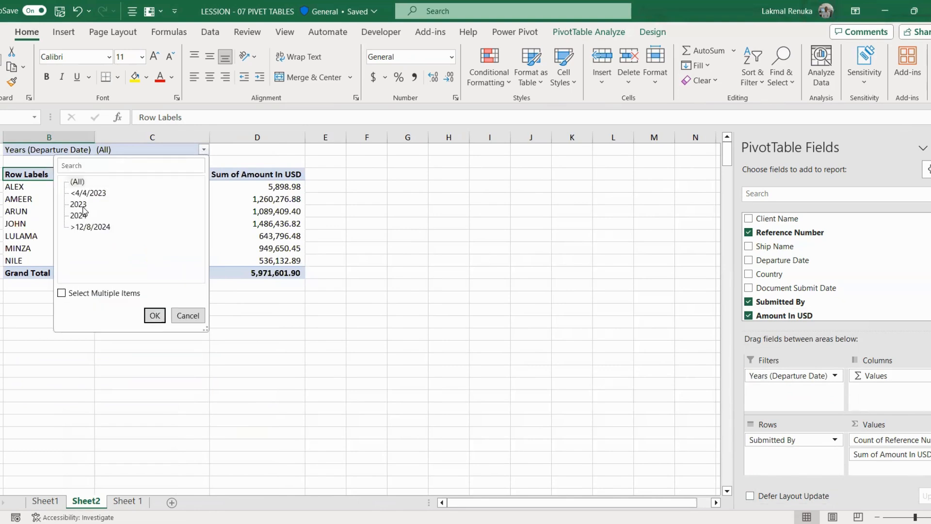
pyautogui.click(62, 293)
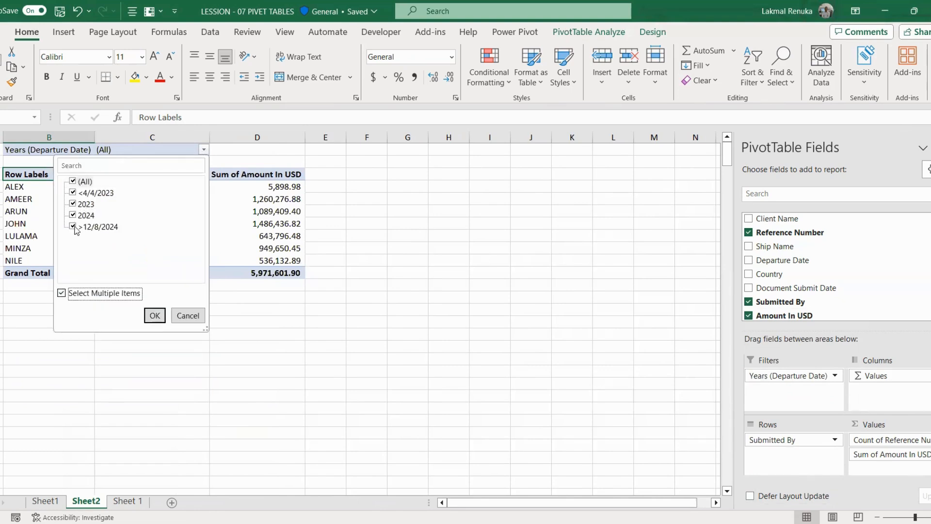
pyautogui.click(73, 181)
pyautogui.click(73, 204)
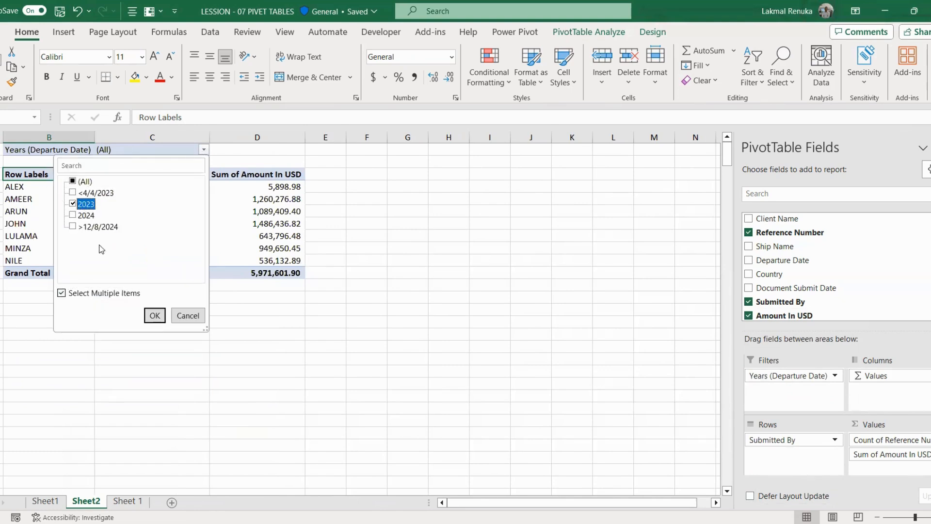
pyautogui.click(148, 320)
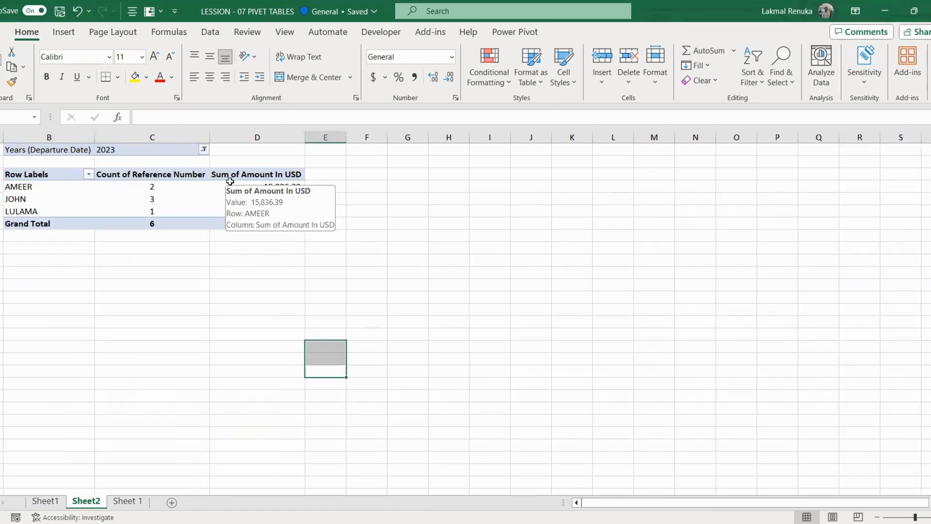
pyautogui.moveTo(210, 137); pyautogui.dragTo(168, 137)
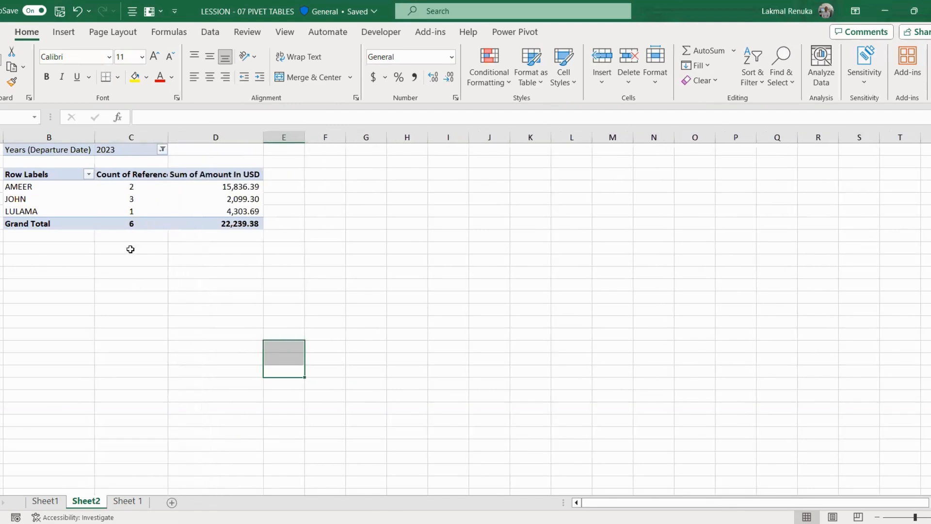
pyautogui.moveTo(260, 225)
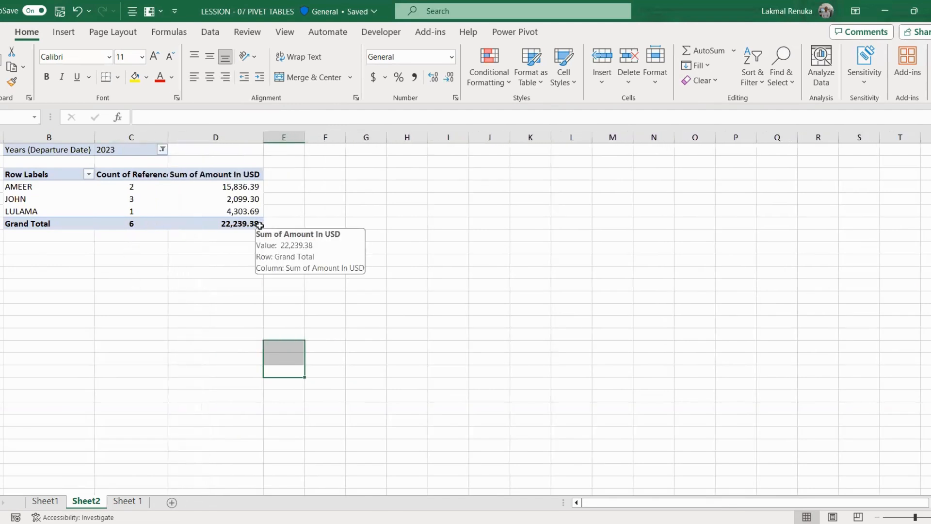
pyautogui.click(115, 320)
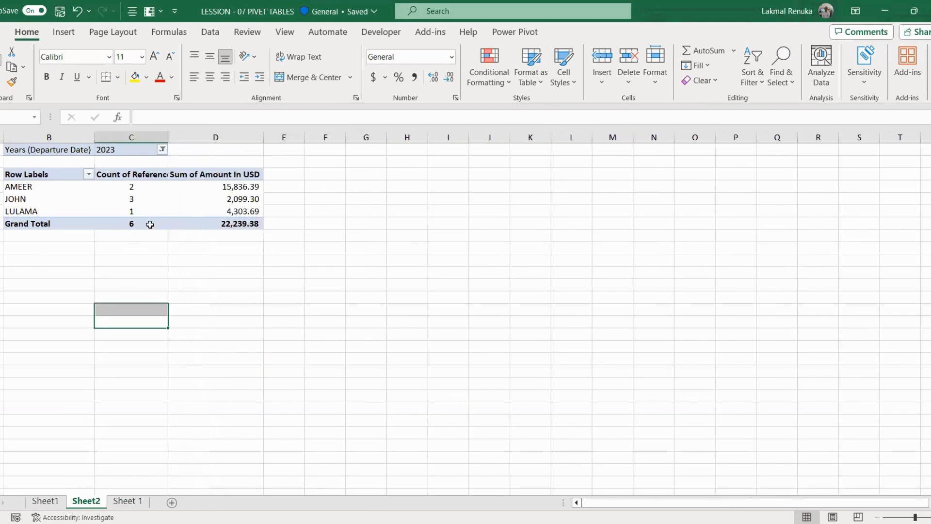
# Step: Switch the year filter from 2023 to 2024
pyautogui.click(162, 150)
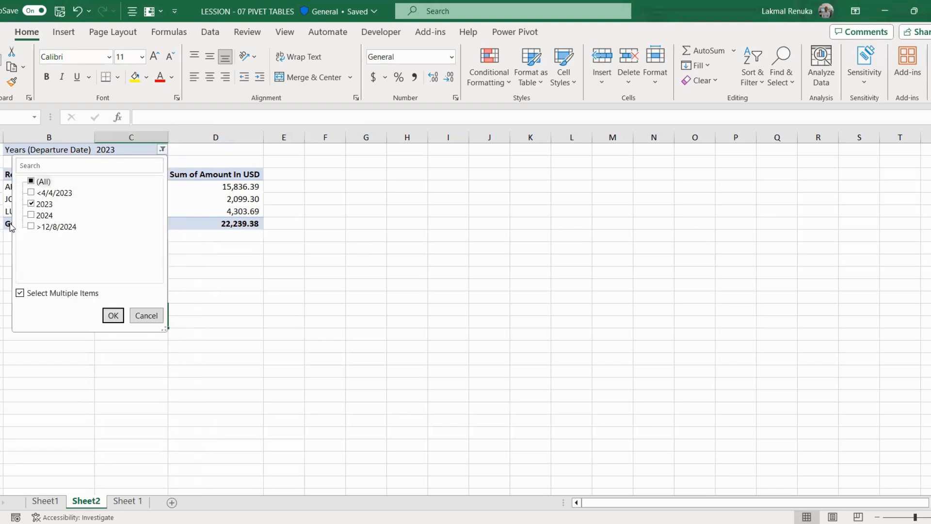
pyautogui.click(32, 205)
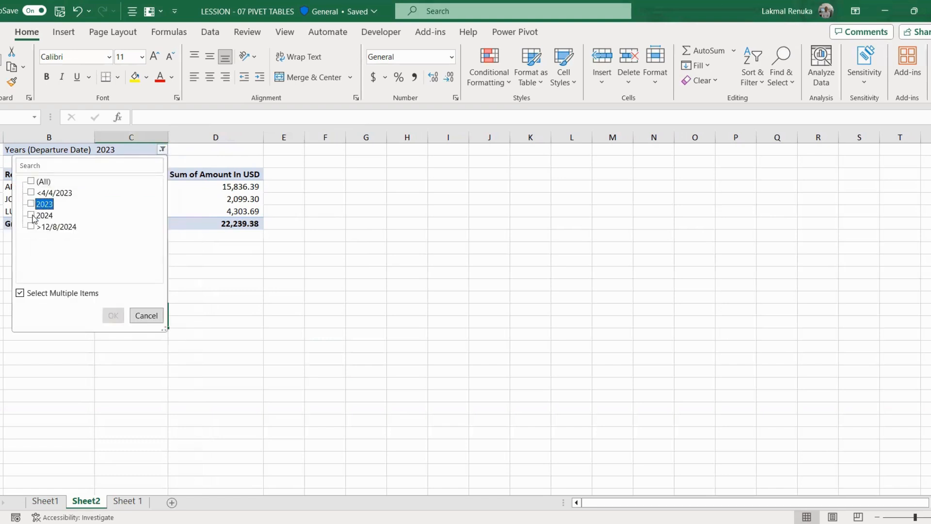
pyautogui.click(32, 216)
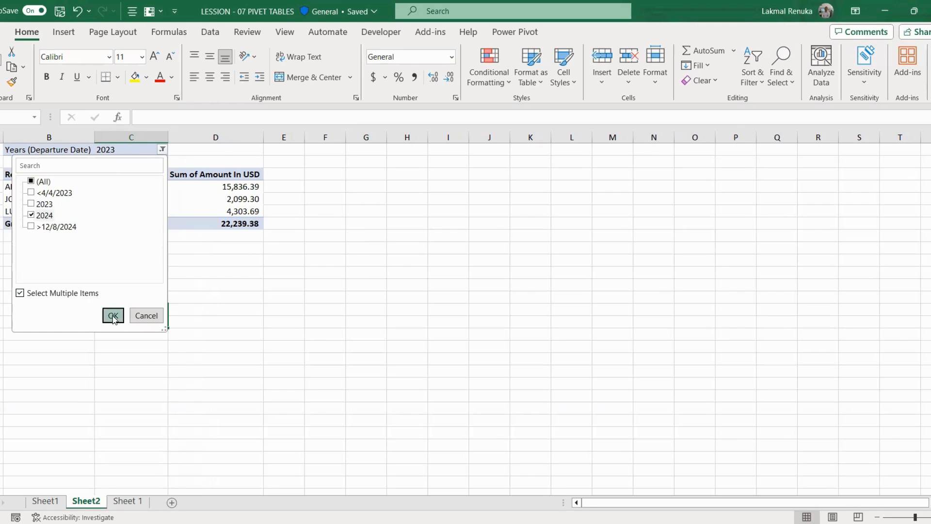
pyautogui.press('Return')
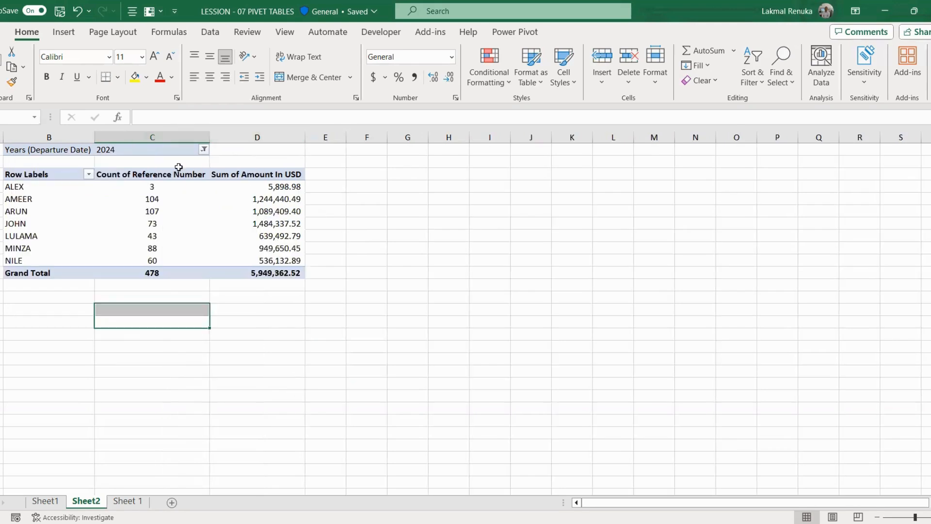
pyautogui.click(73, 149)
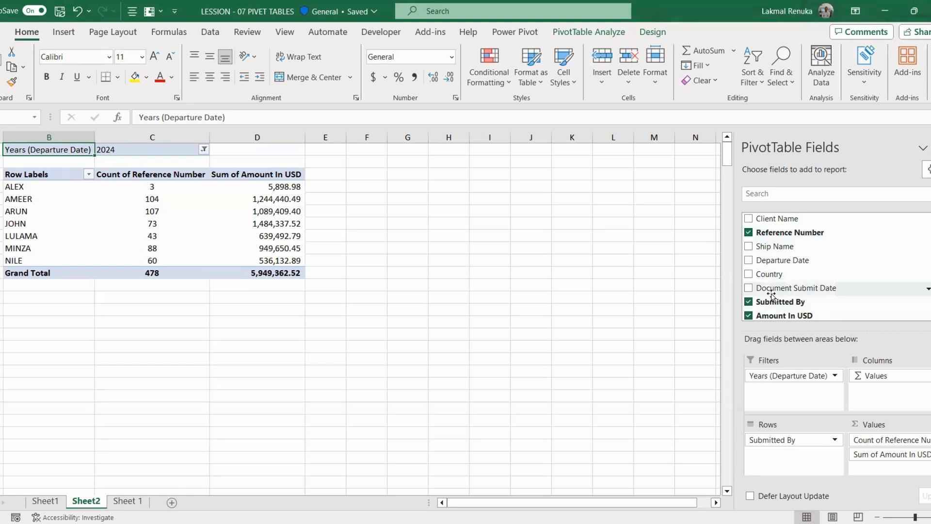
# Step: Remove the Years filter and add Country as the pivot's report filter
pyautogui.click(836, 375)
pyautogui.click(761, 349)
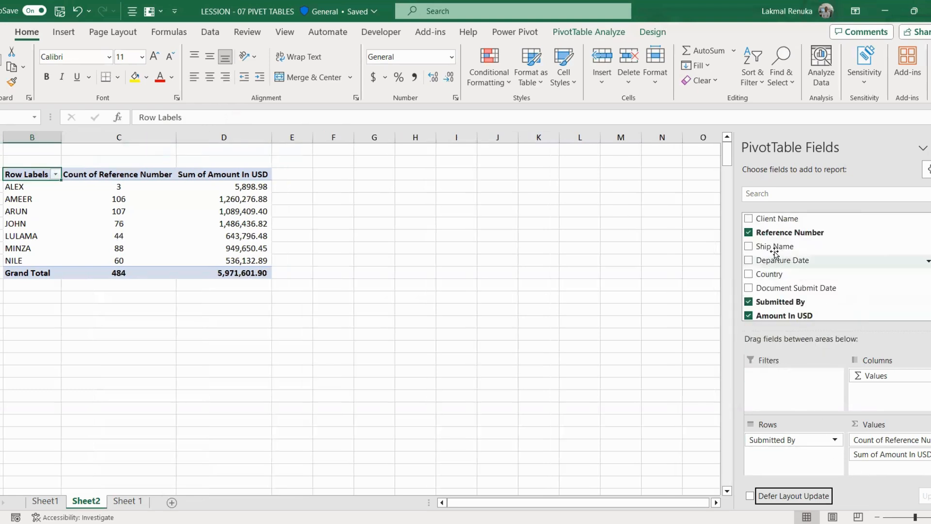
pyautogui.click(749, 274)
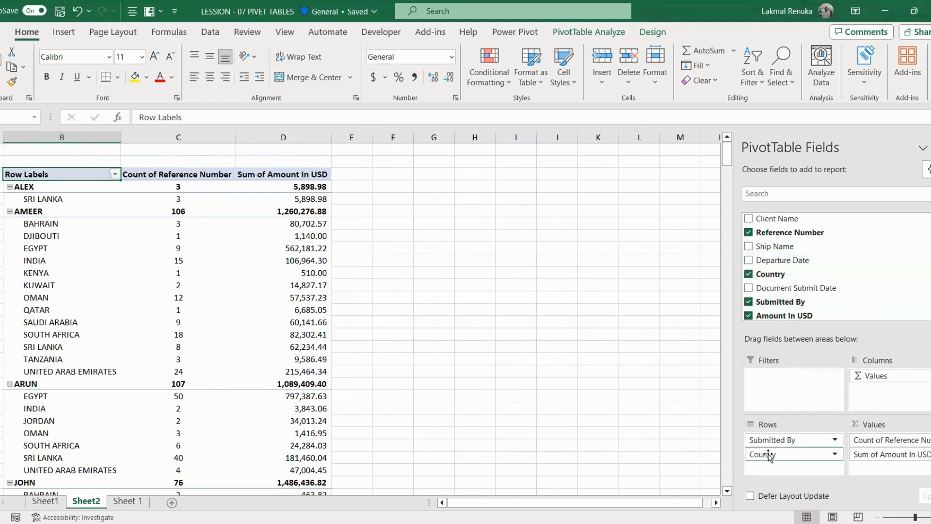
pyautogui.moveTo(769, 455); pyautogui.dragTo(816, 402)
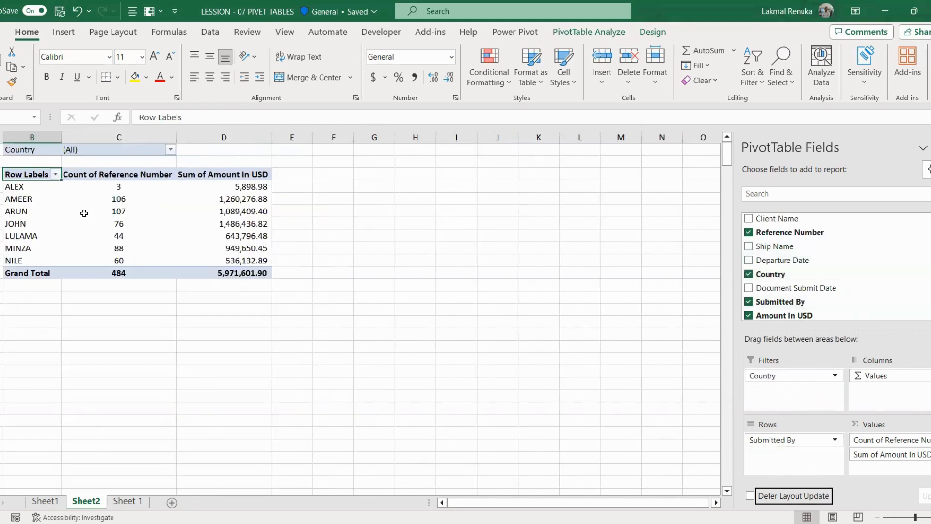
# Step: Filter the pivot by Country to INDIA only, then to KUWAIT only
pyautogui.click(167, 148)
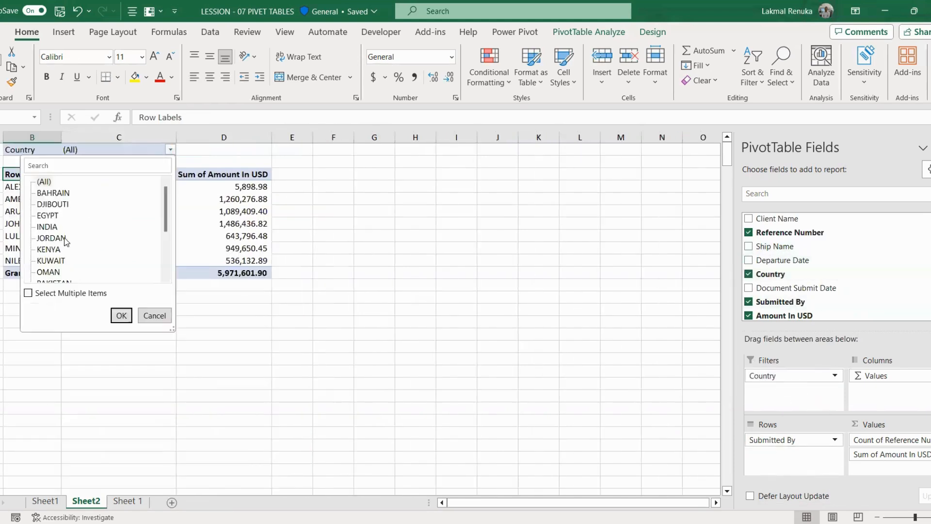
pyautogui.scroll(-3, 72, 232)
pyautogui.click(28, 292)
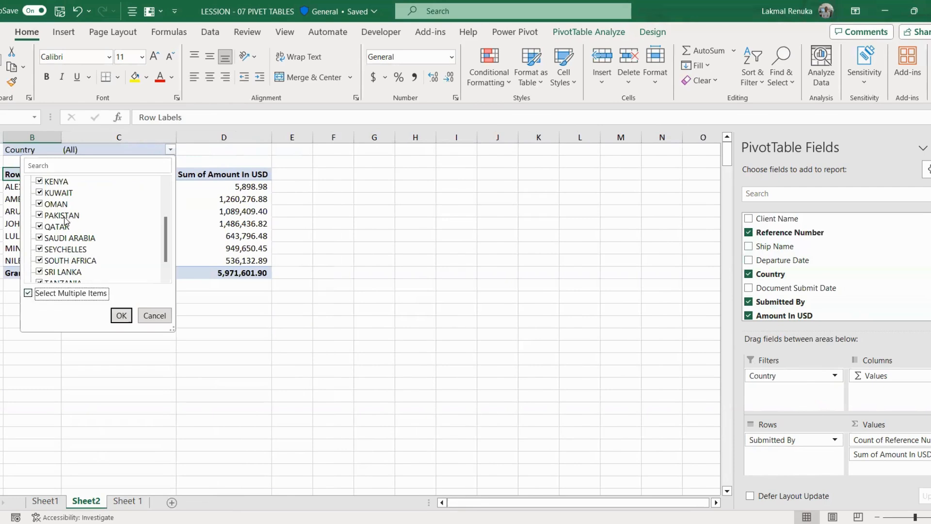
pyautogui.scroll(3, 56, 218)
pyautogui.click(39, 181)
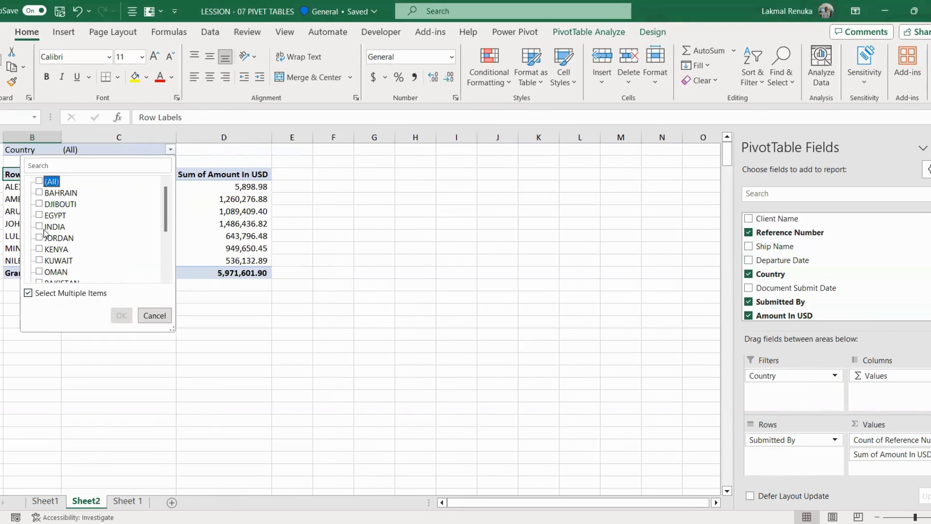
pyautogui.click(43, 225)
pyautogui.click(122, 315)
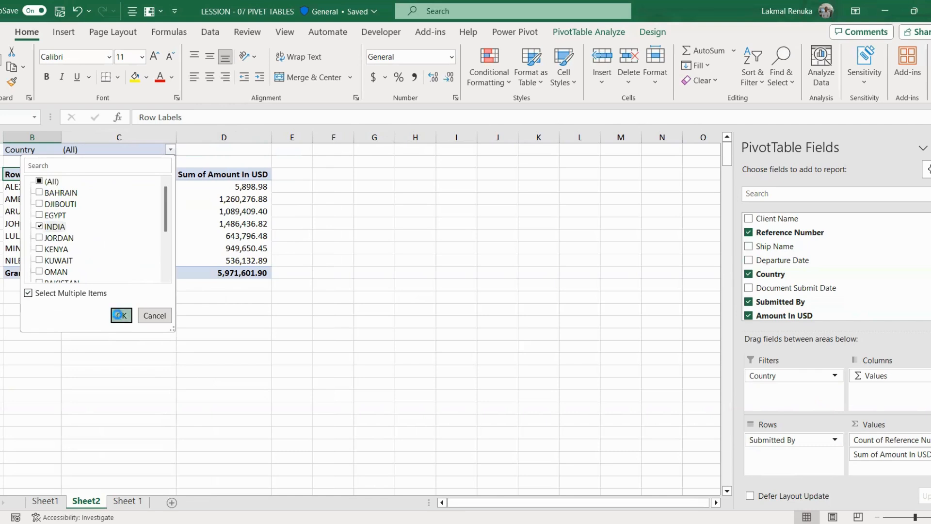
pyautogui.click(170, 149)
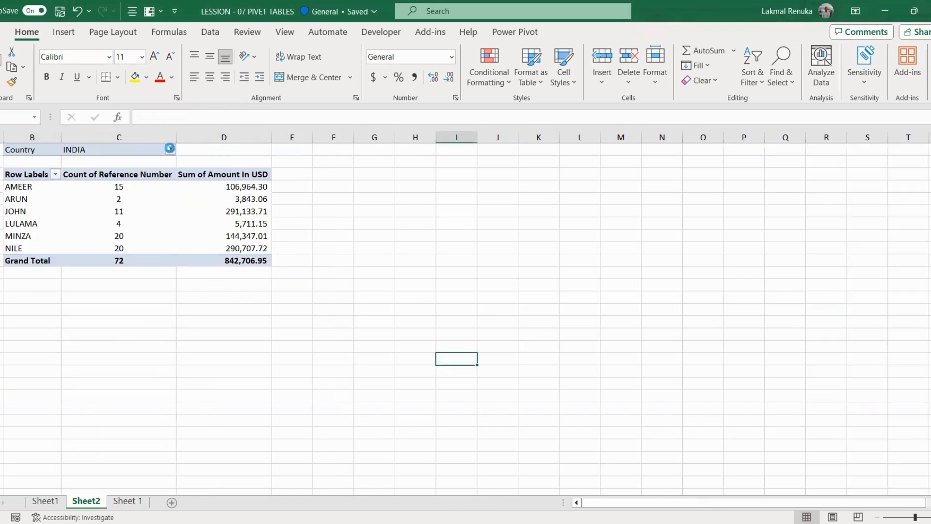
pyautogui.click(43, 226)
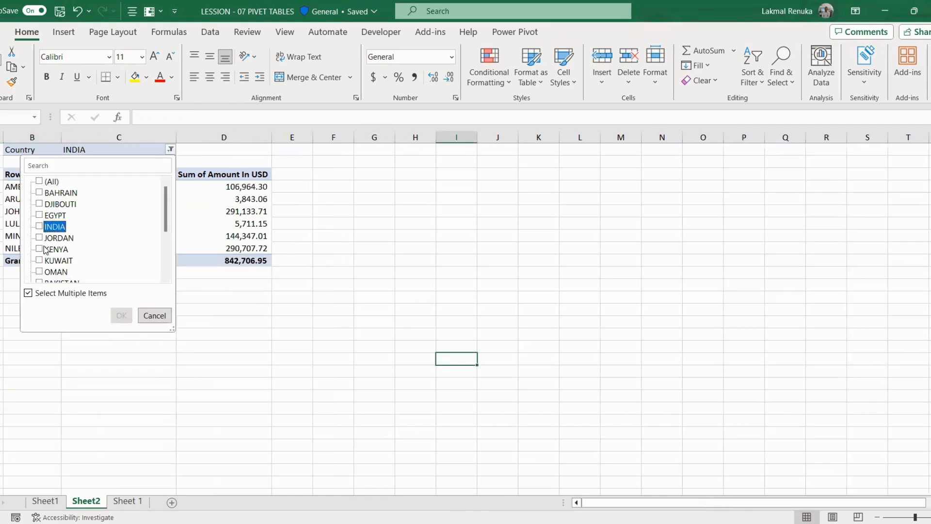
pyautogui.click(40, 261)
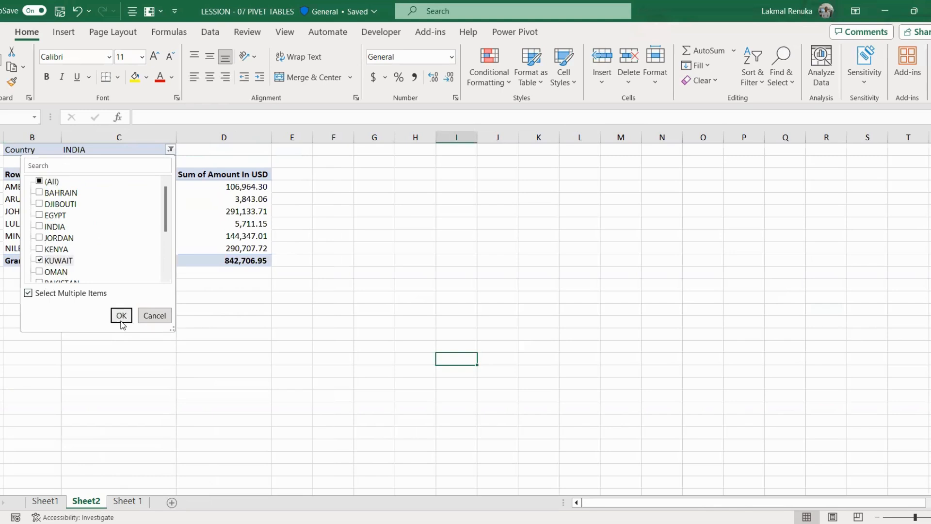
pyautogui.click(296, 327)
# Step: Reset the Country filter to include all countries
pyautogui.click(169, 150)
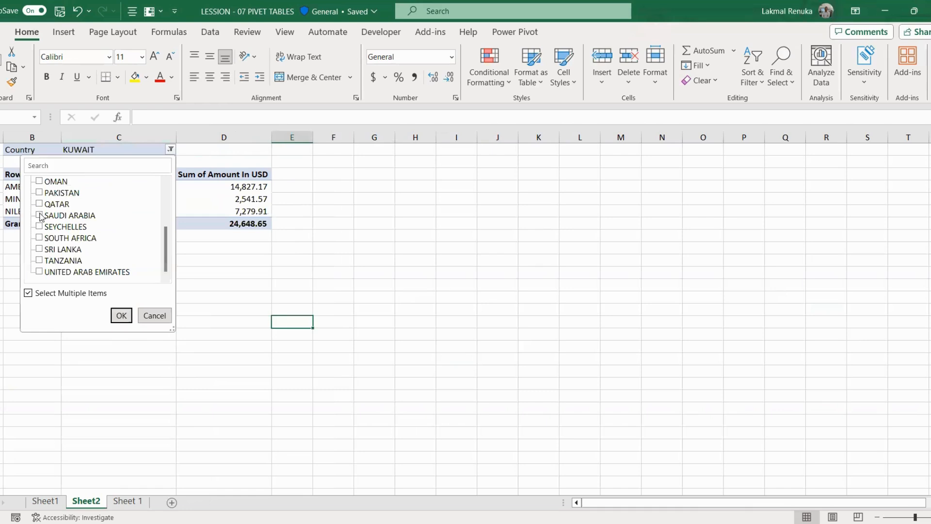
pyautogui.scroll(3, 43, 218)
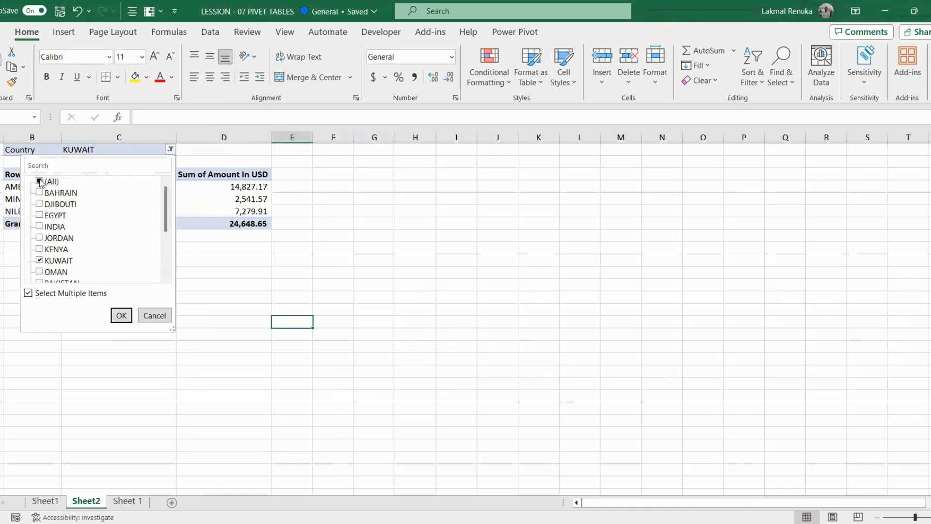
pyautogui.click(40, 181)
pyautogui.click(123, 319)
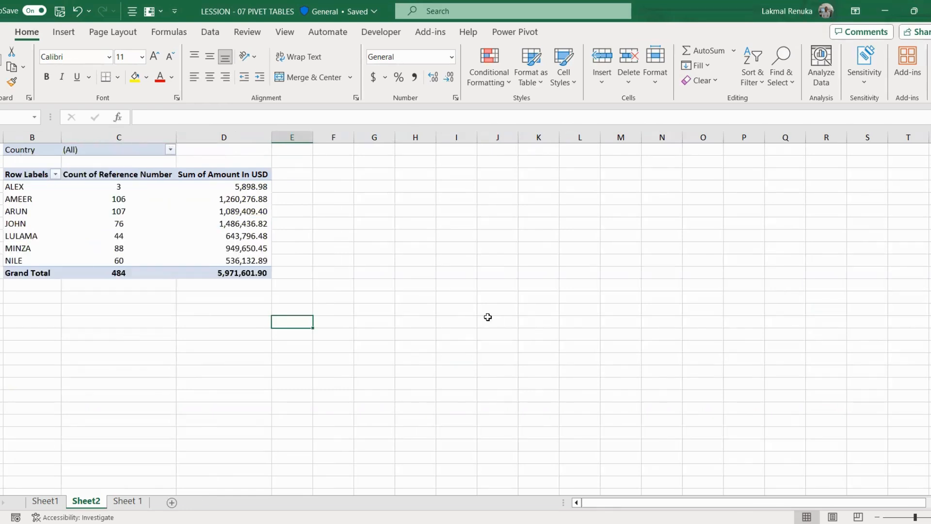